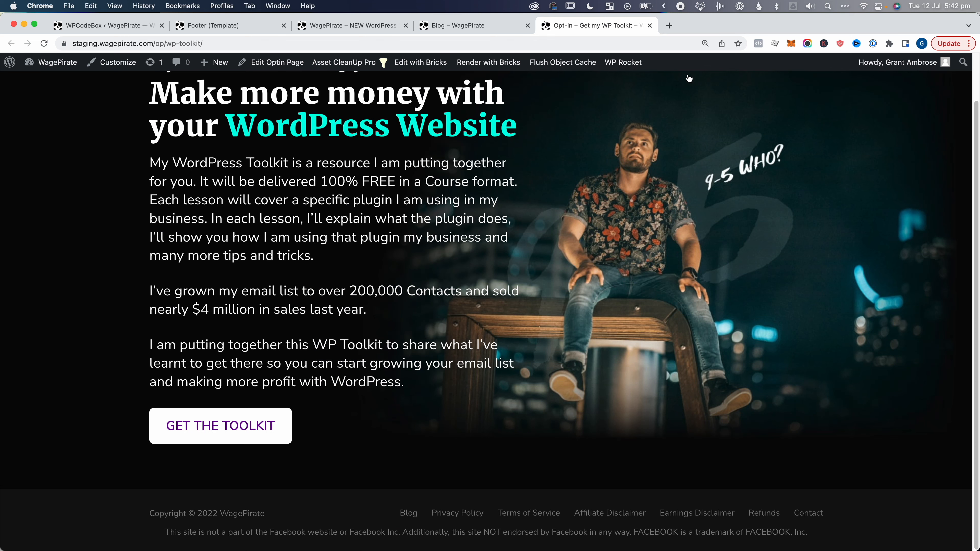
Reload the staging homepage and check whether the WP Toolkit section shows above the footer.
click(350, 25)
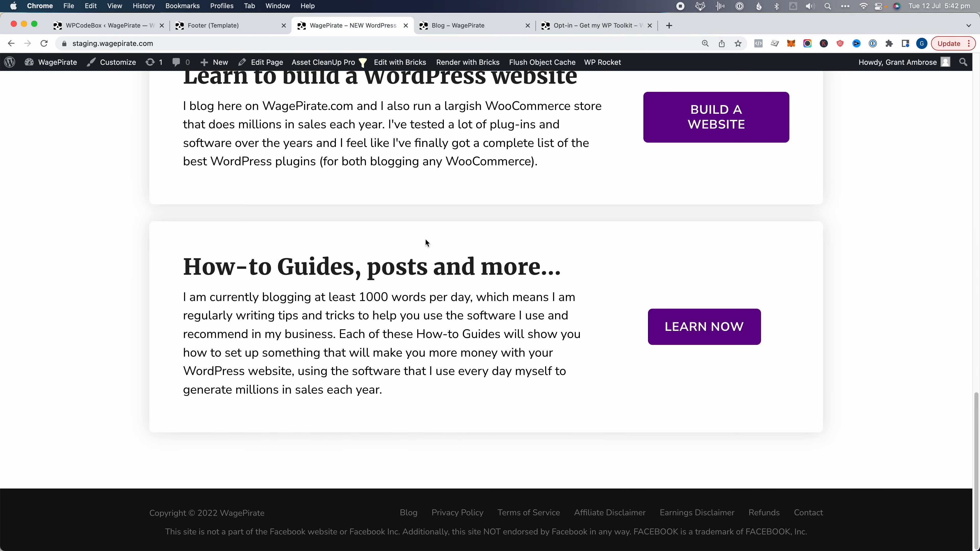
key(super+r)
scroll(428, 247, down, 5)
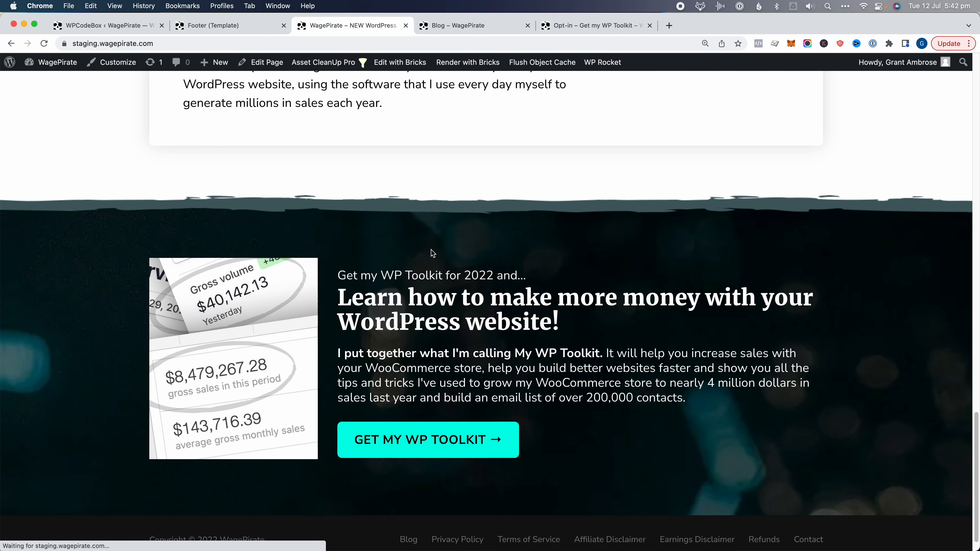
Review the render filter snippet: the cifdbi element check, the wffn_optin condition and both return statements.
click(108, 25)
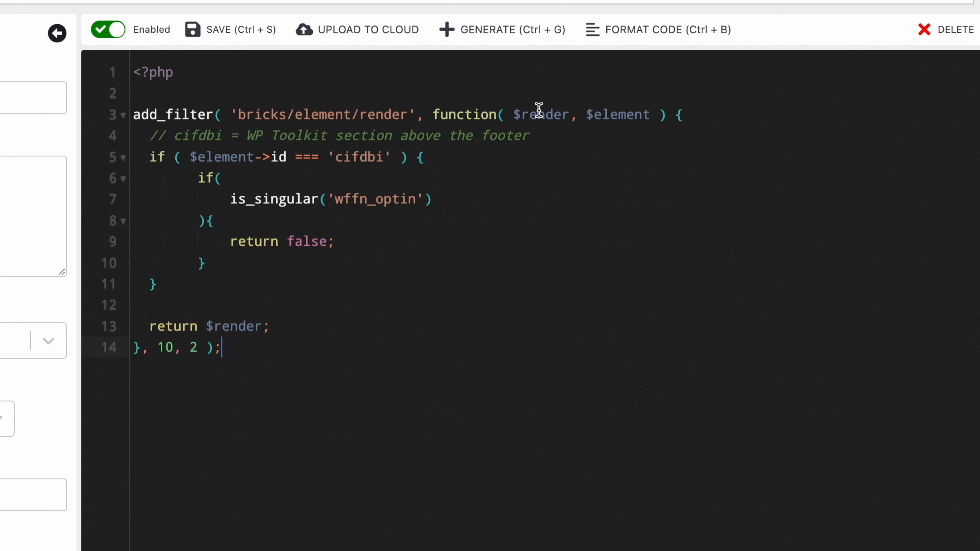
drag(530, 111, 551, 111)
drag(221, 157, 383, 159)
drag(288, 135, 344, 134)
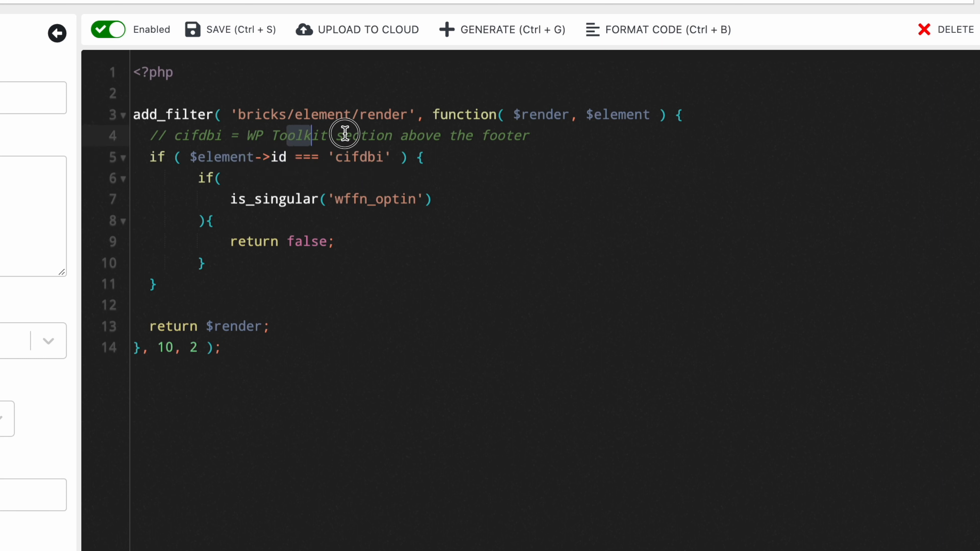
drag(246, 198, 420, 195)
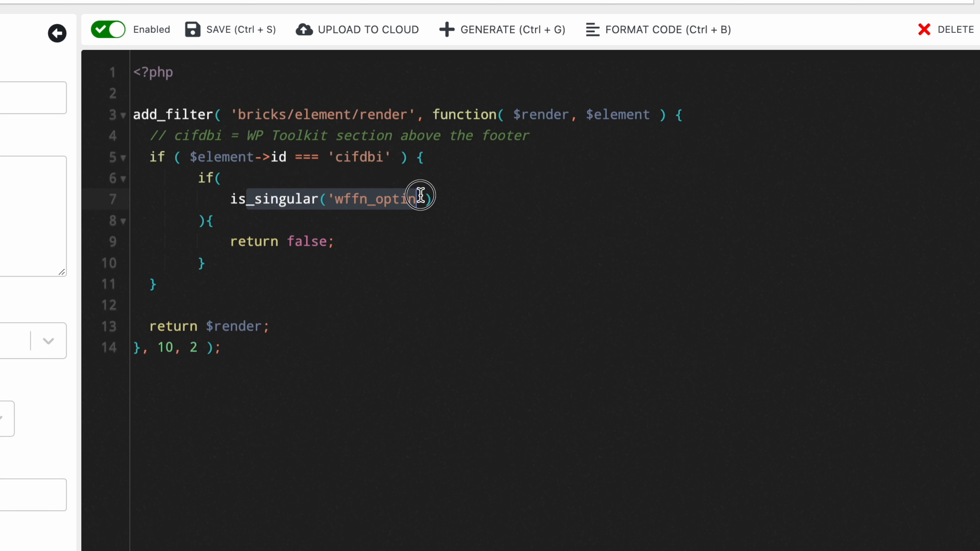
drag(254, 241, 354, 236)
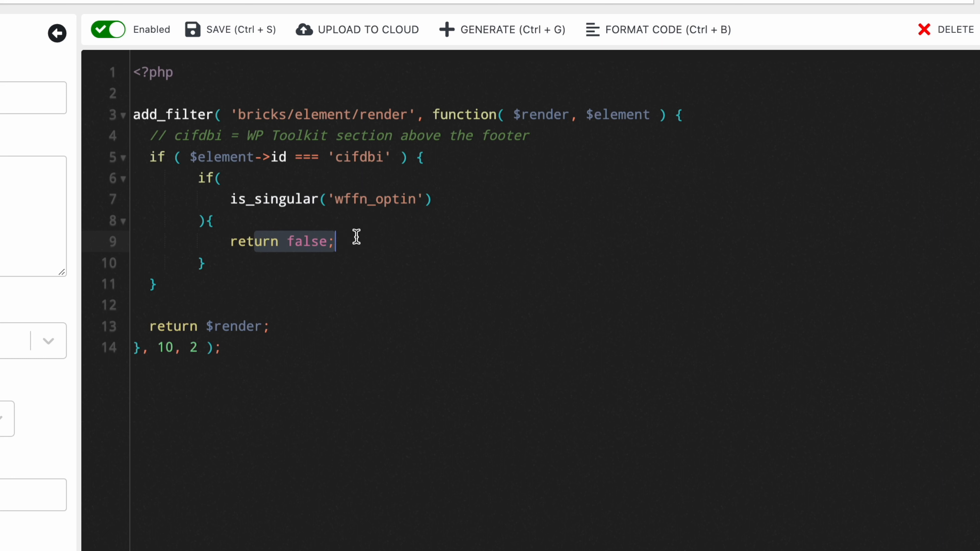
drag(234, 327, 158, 326)
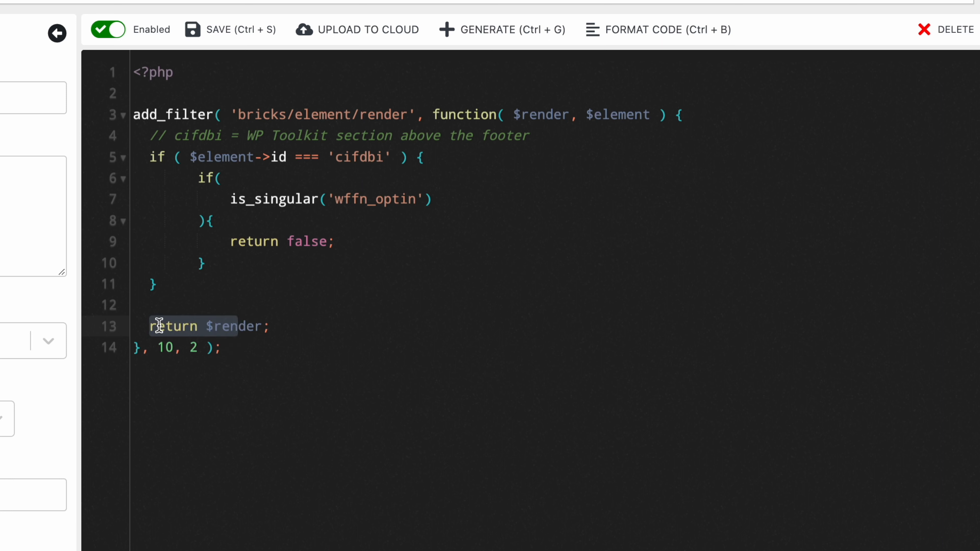
Add a second condition line, && is_singular('wffn_optin'), below the existing is_singular condition in the snippet.
click(276, 203)
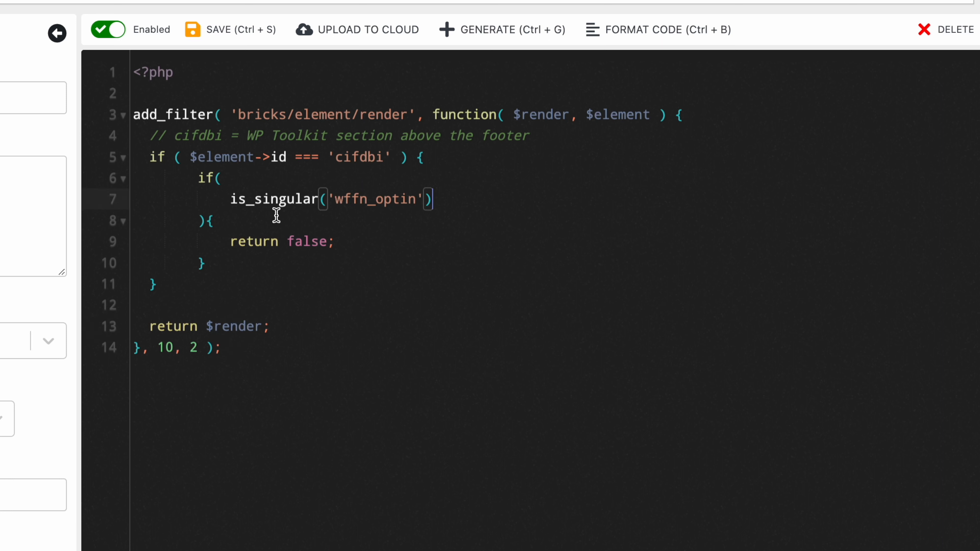
key(Return)
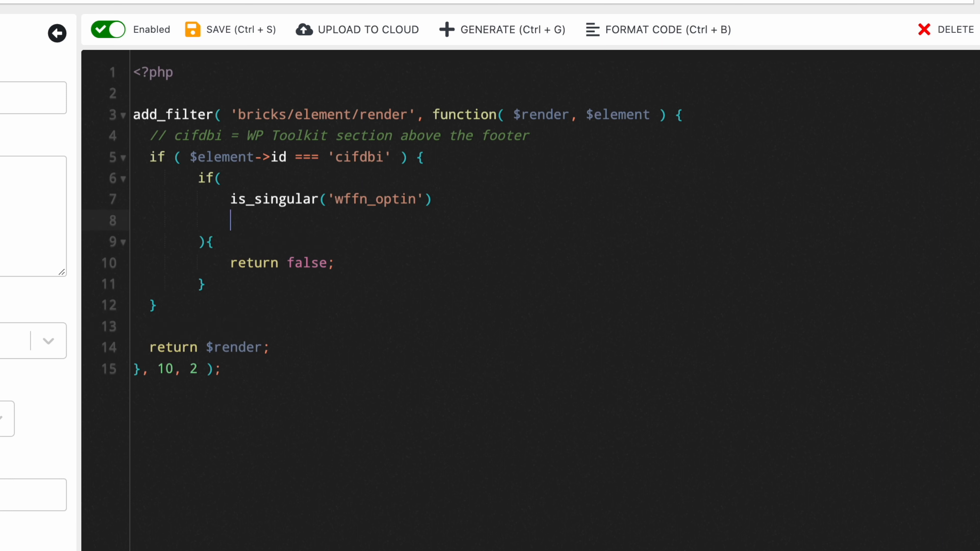
text(&&)
drag(444, 197, 199, 202)
key(ctrl+c)
click(258, 221)
key(ctrl+v)
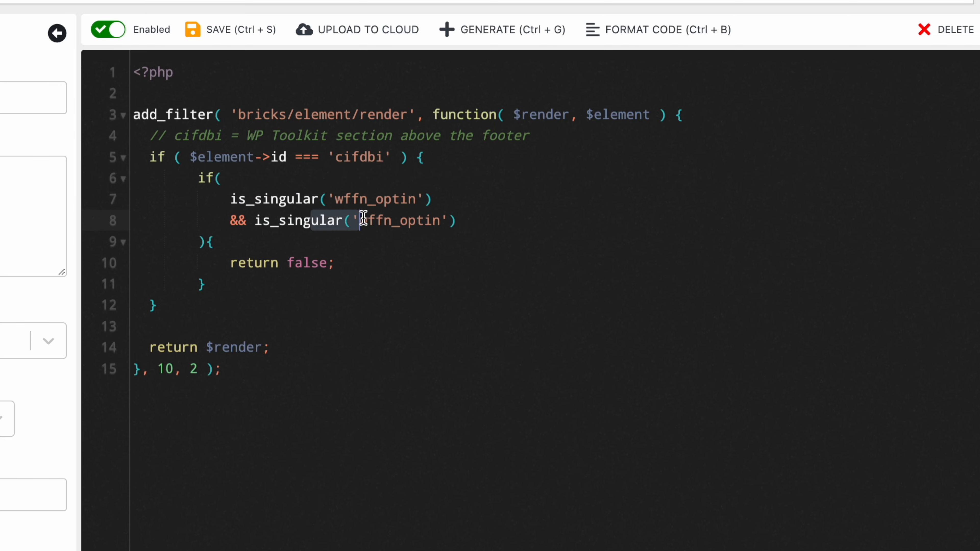
Open the Get my WP Toolkit funnel in WooFunnels and view its opt-in and confirmation pages in separate tabs.
mouse_move(43, 331)
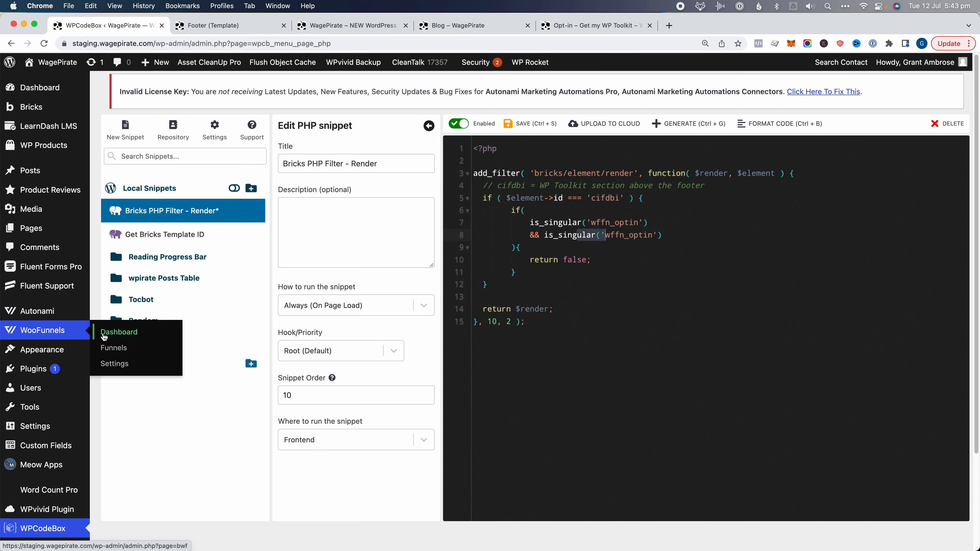
super+click(115, 348)
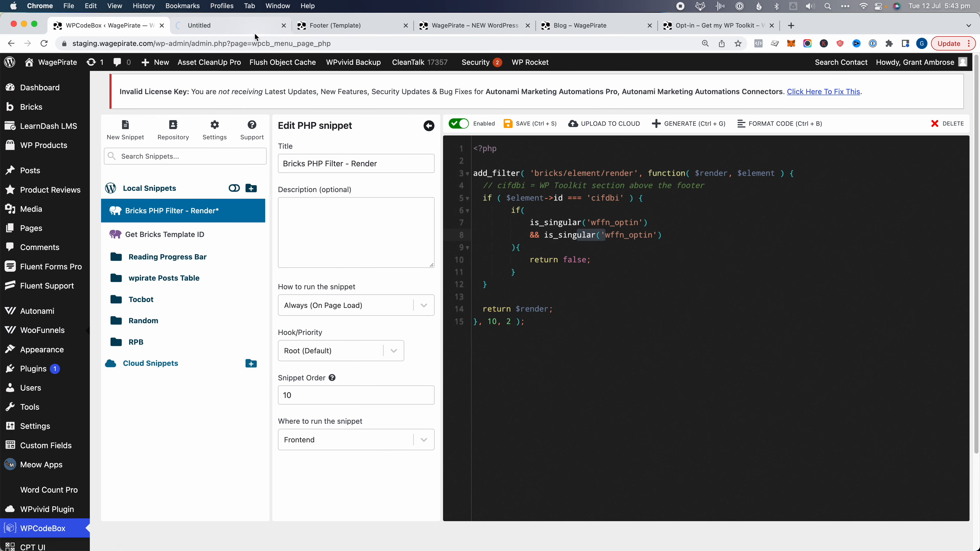
click(236, 26)
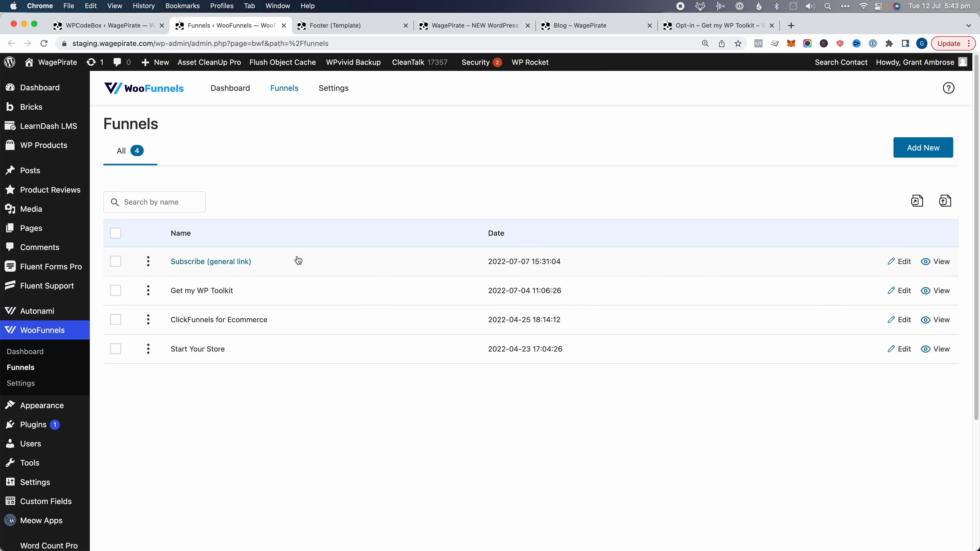
click(227, 290)
super+click(923, 254)
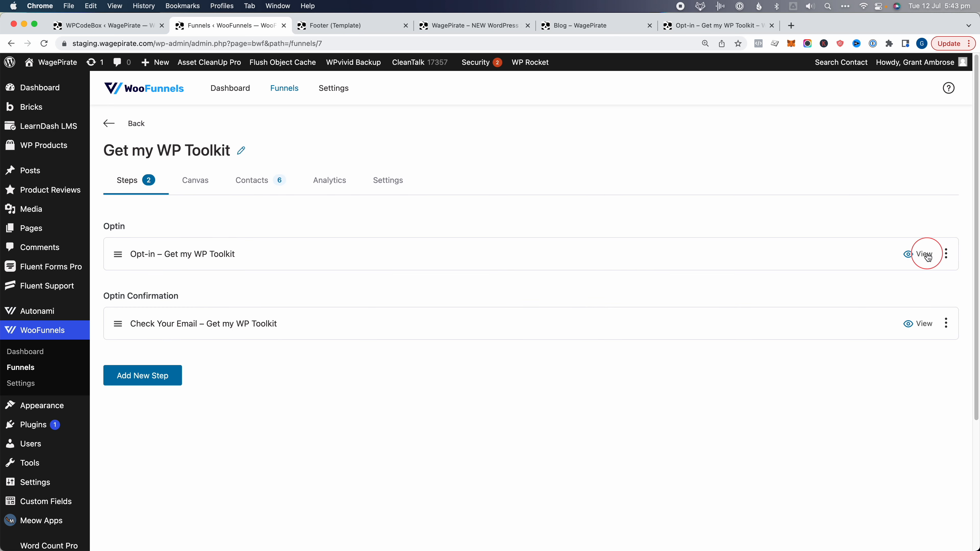
super+click(924, 324)
click(355, 29)
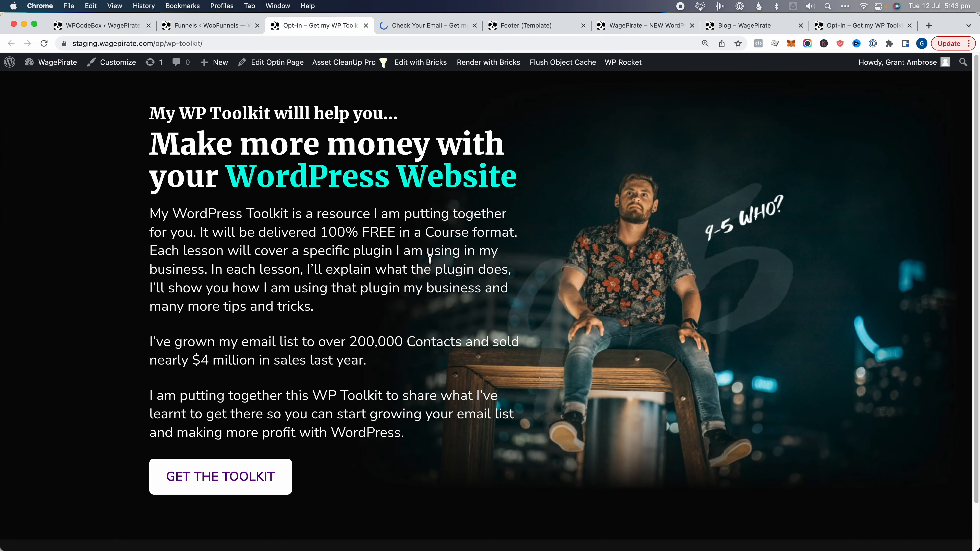
Check the area above the footer on the opt-in page and on the Check Your Email confirmation page.
scroll(635, 271, down, 3)
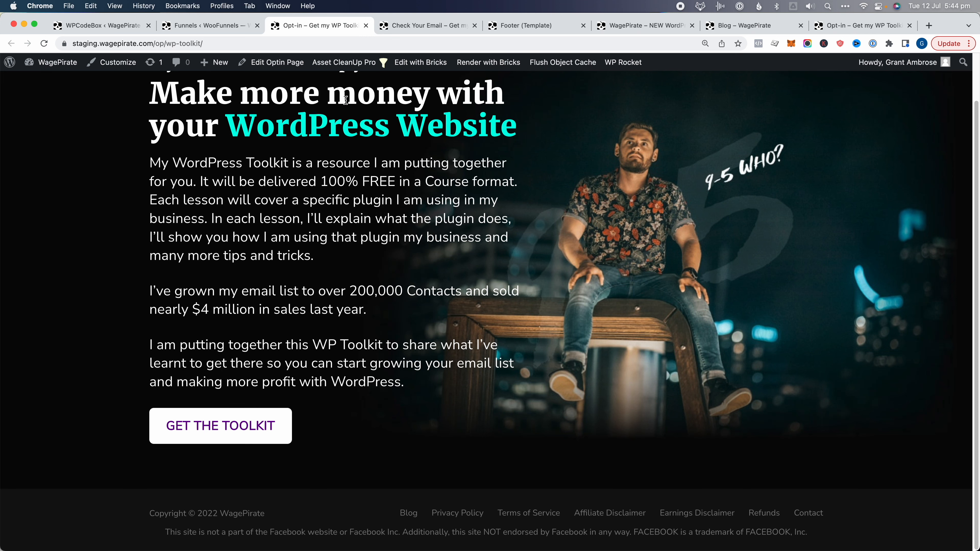
click(413, 30)
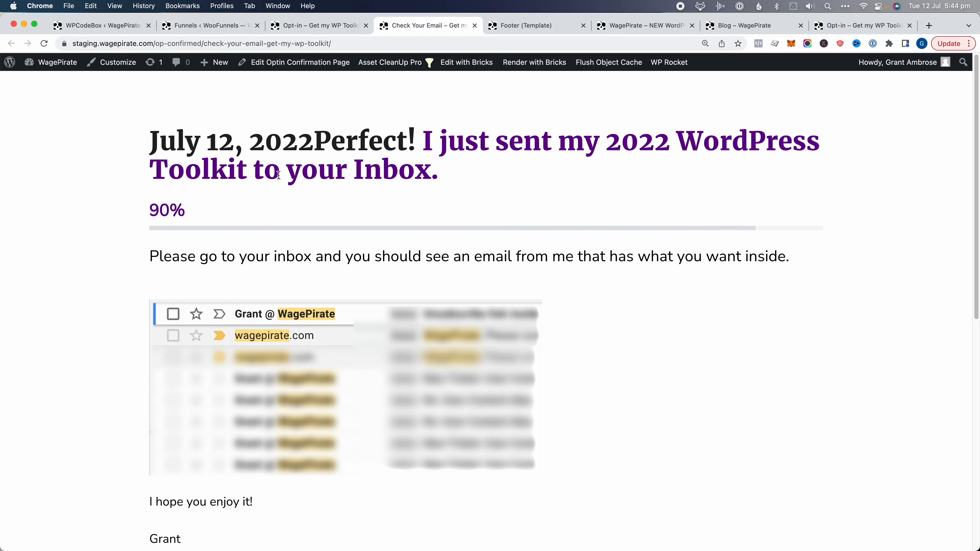
drag(176, 139, 782, 352)
click(782, 352)
scroll(688, 230, down, 10)
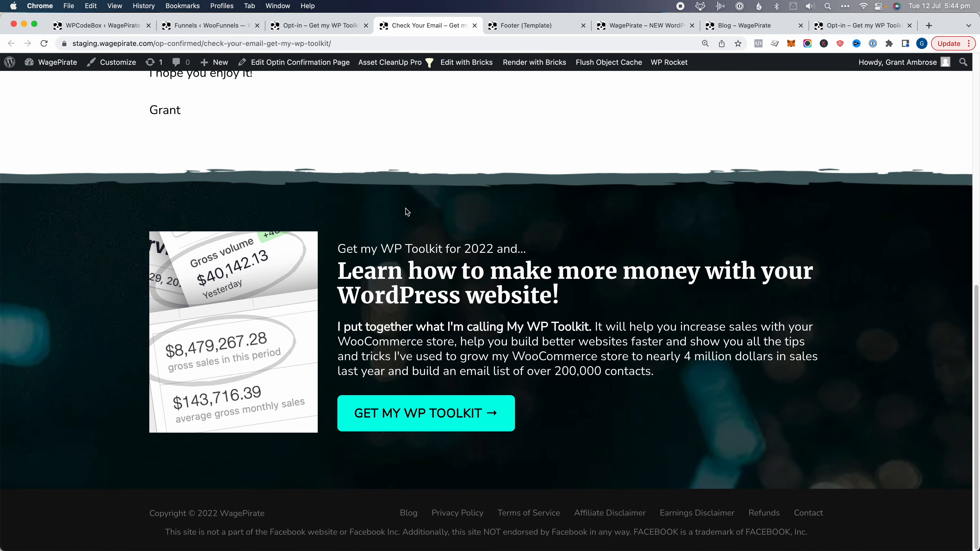
Inspect the confirmation page's body classes and select the post type name wffn_oty for copying.
scroll(408, 186, up, 3)
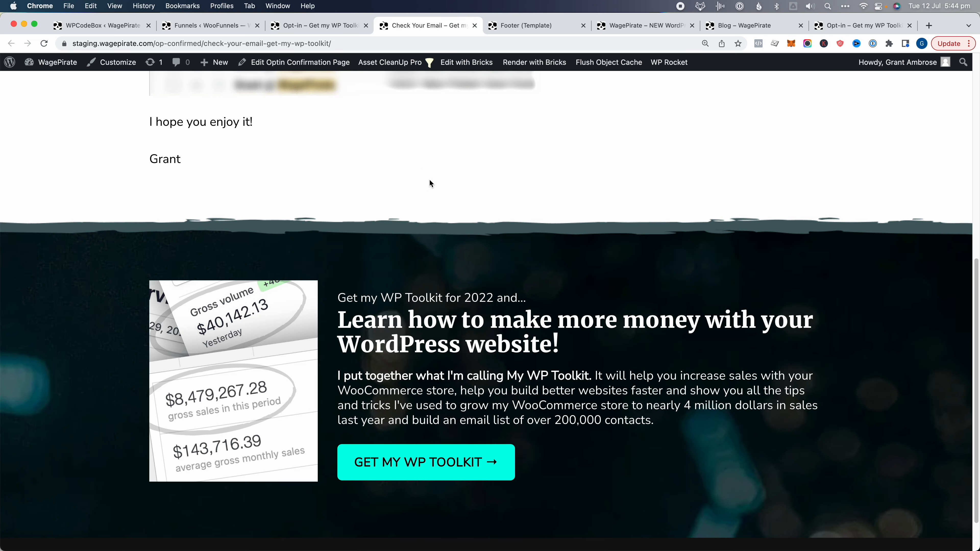
right_click(426, 170)
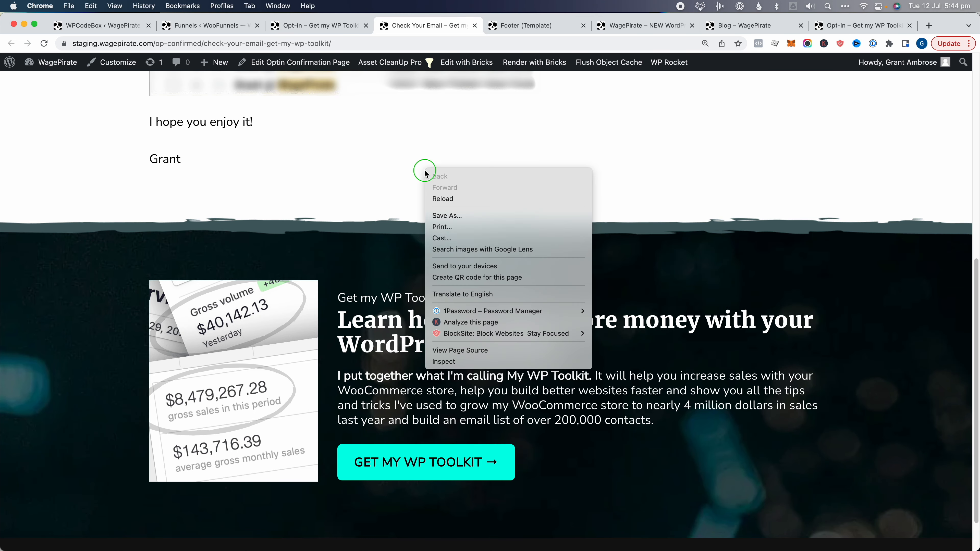
click(473, 362)
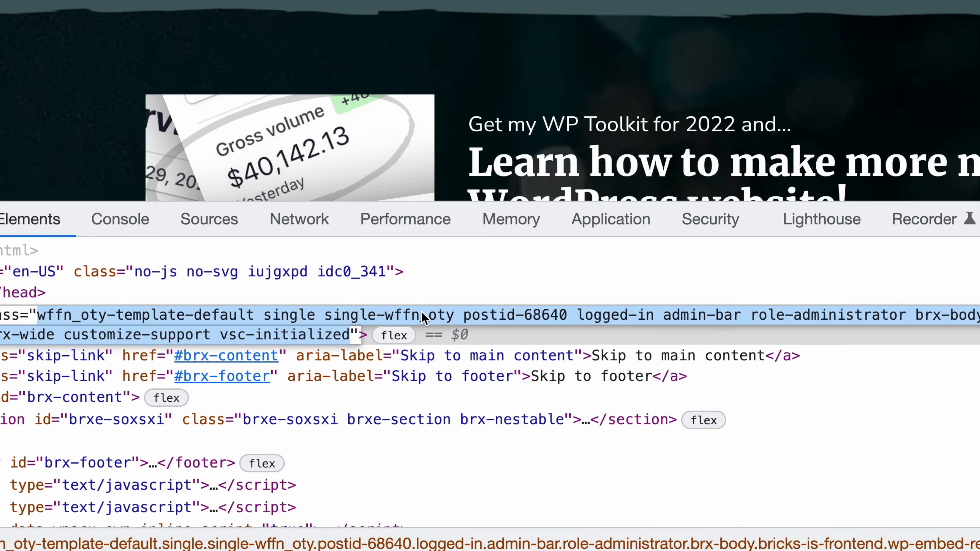
double_click(424, 319)
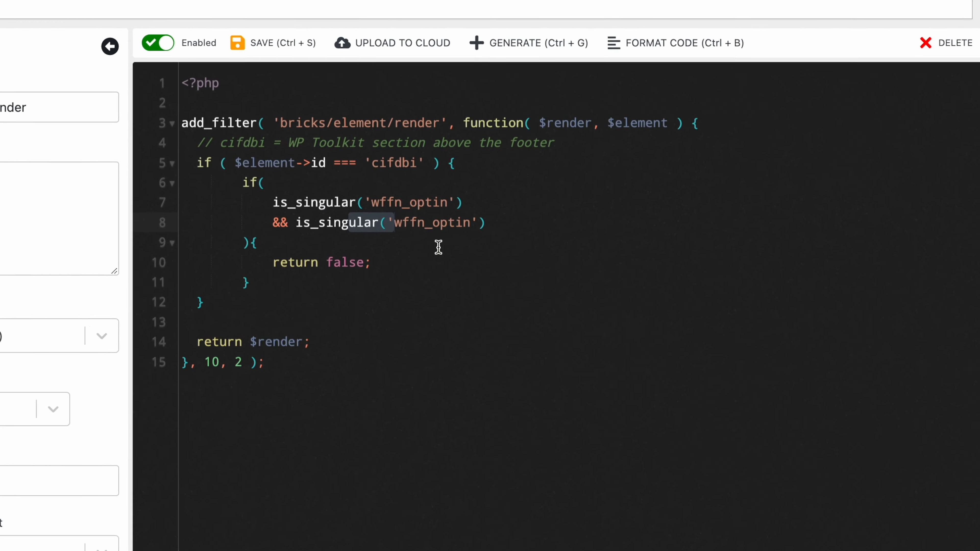
Change the post type in the second is_singular condition to wffn_oty, and reload the confirmation page without the developer tools.
key(ctrl+v)
click(412, 294)
click(236, 33)
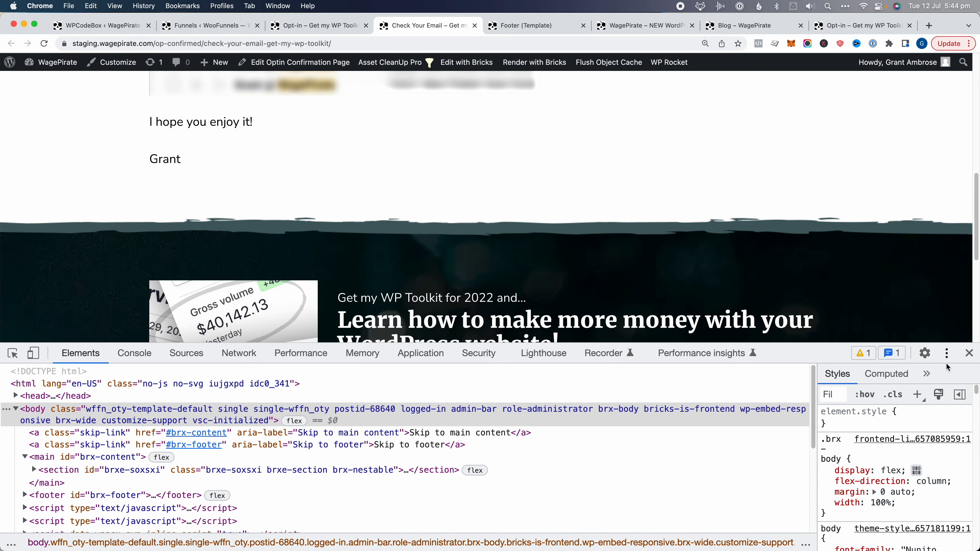
click(969, 353)
key(super+r)
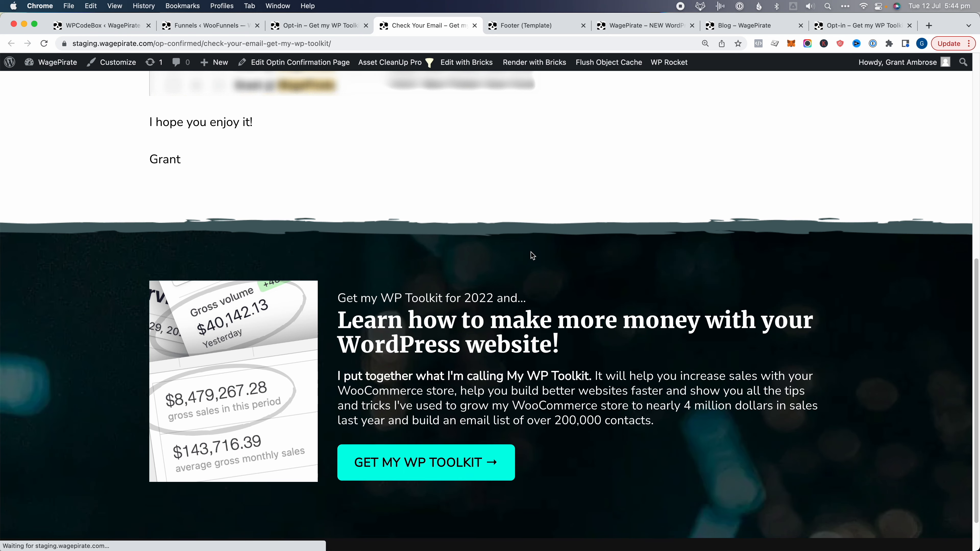
Replace the && operator between the two is_singular conditions with || and save the snippet.
drag(539, 237, 533, 238)
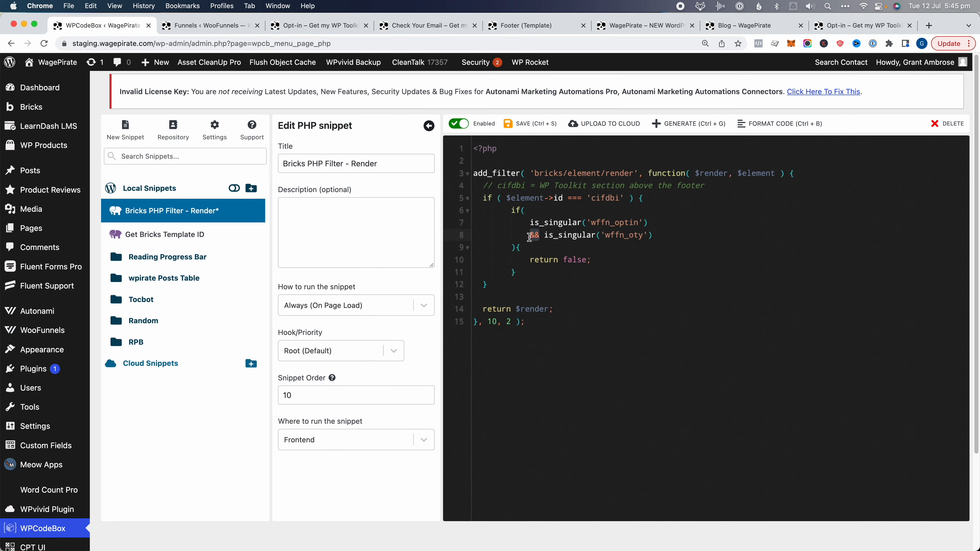
click(541, 125)
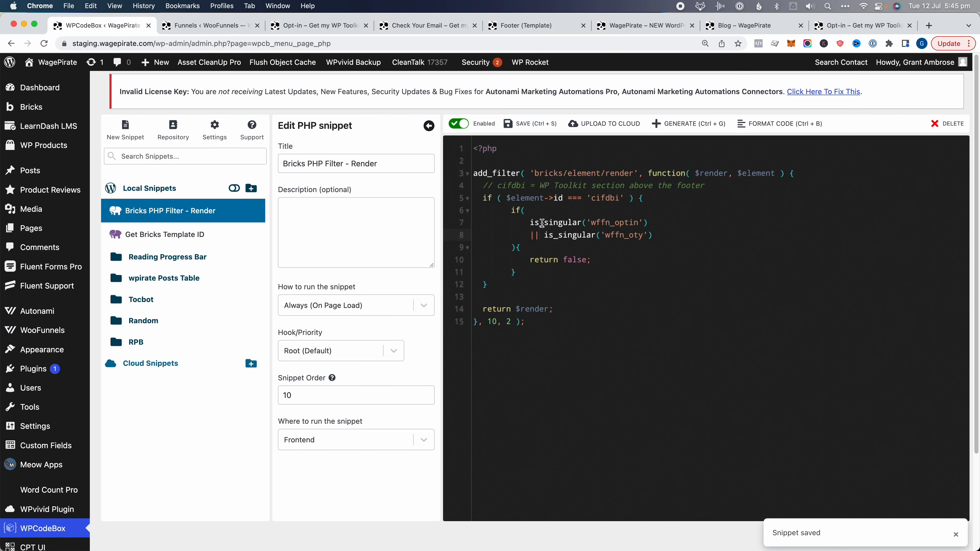
drag(541, 223, 653, 235)
drag(591, 259, 516, 264)
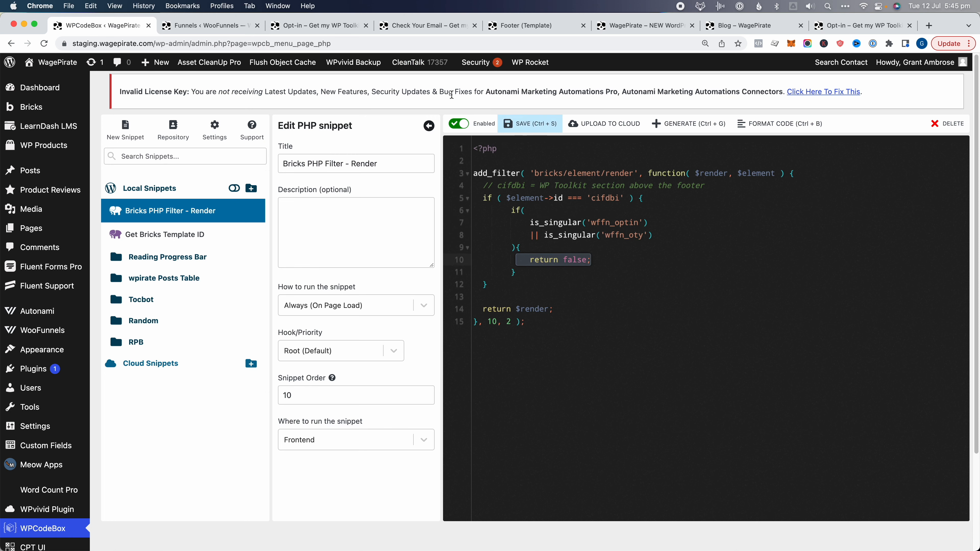
key(ctrl+s)
Check that the WP Toolkit section is hidden on both the opt-in page and the confirmation page.
click(320, 25)
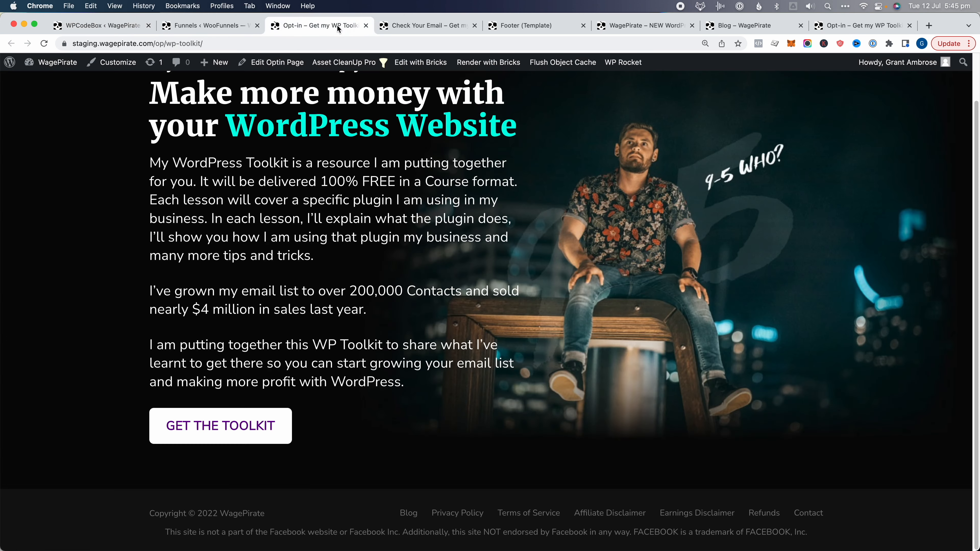
click(435, 27)
scroll(383, 271, up, 5)
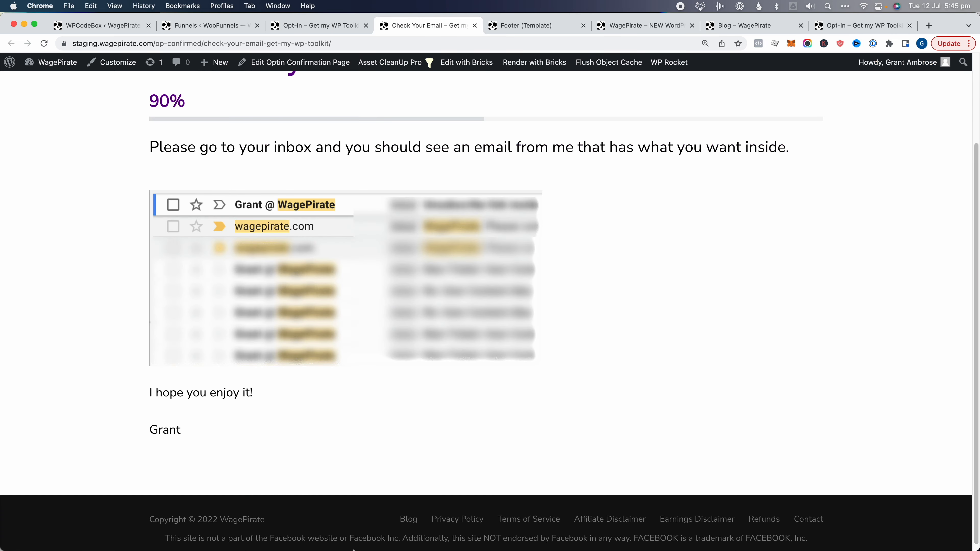
scroll(368, 506, up, 3)
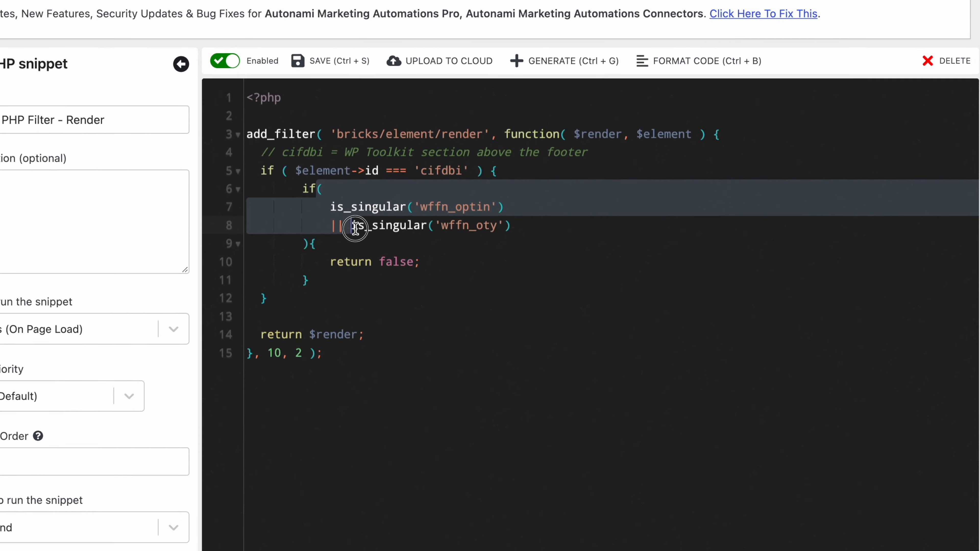
Review the snippet's combined conditions, return false line, element ID check and final return $render statement.
drag(355, 228, 249, 263)
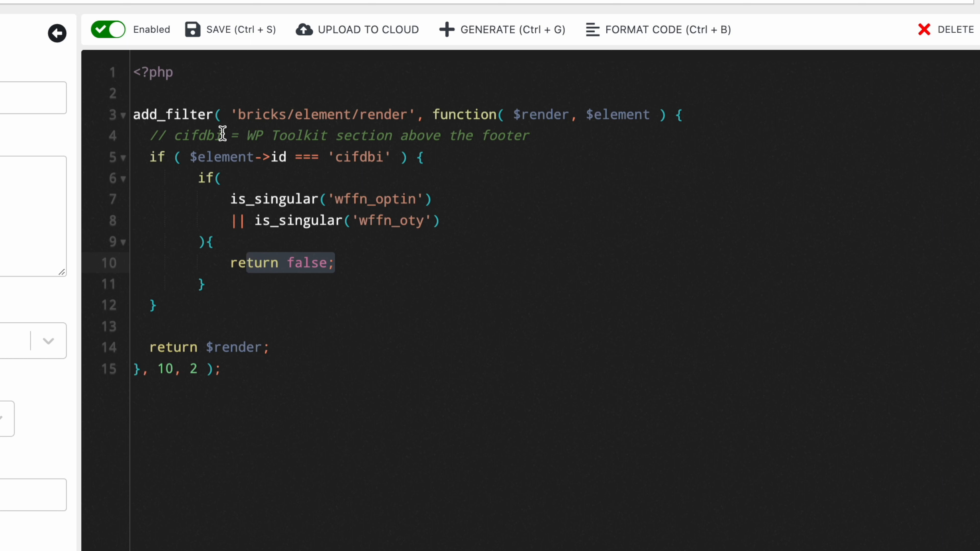
drag(199, 156, 401, 156)
drag(270, 348, 161, 348)
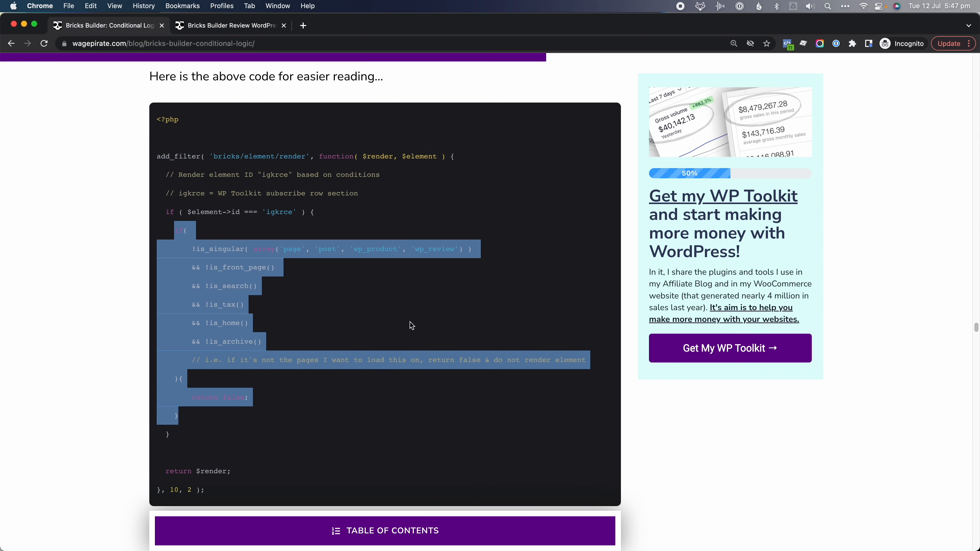
Go to the section "The ID and _cssId are DIFFERENT" in the Bricks Builder conditional logic article.
scroll(411, 325, down, 1)
click(385, 537)
scroll(339, 436, down, 2)
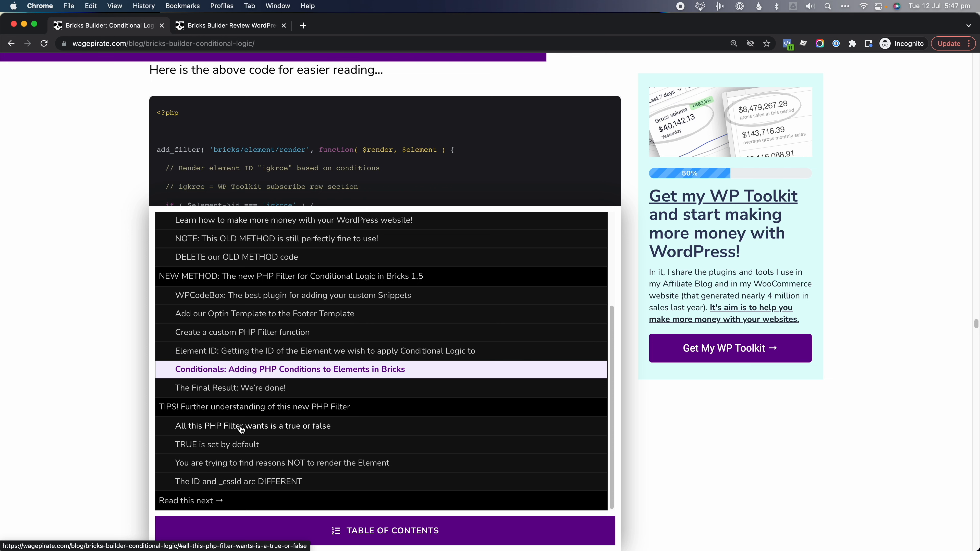
click(198, 482)
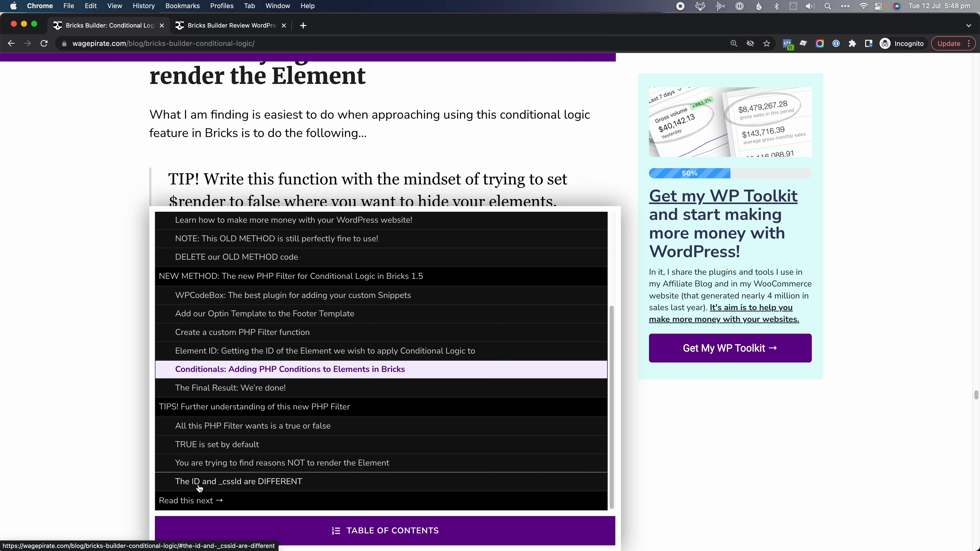
click(289, 185)
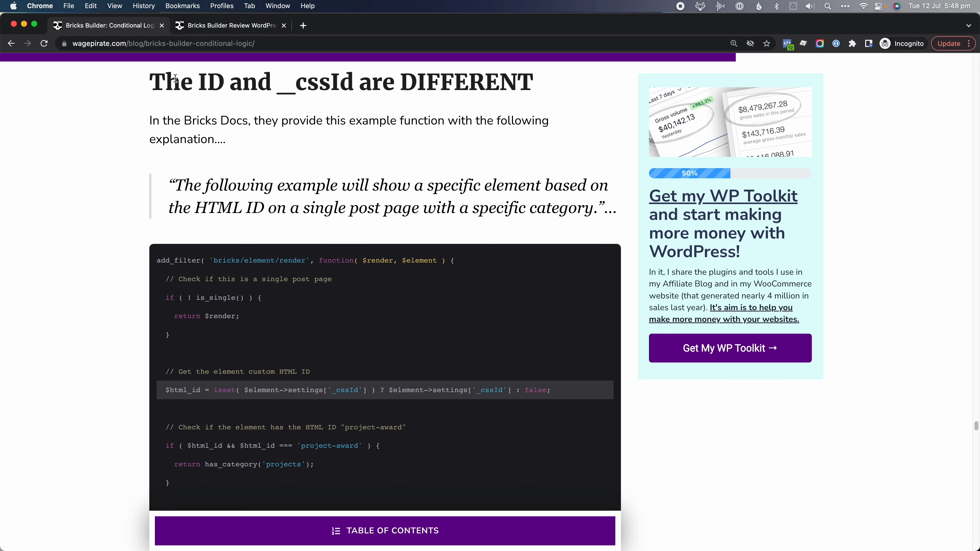
Read the article's ID versus _cssId section and its example code, focusing on the $element->settings['_cssId'] line.
drag(176, 81, 503, 84)
scroll(498, 88, down, 2)
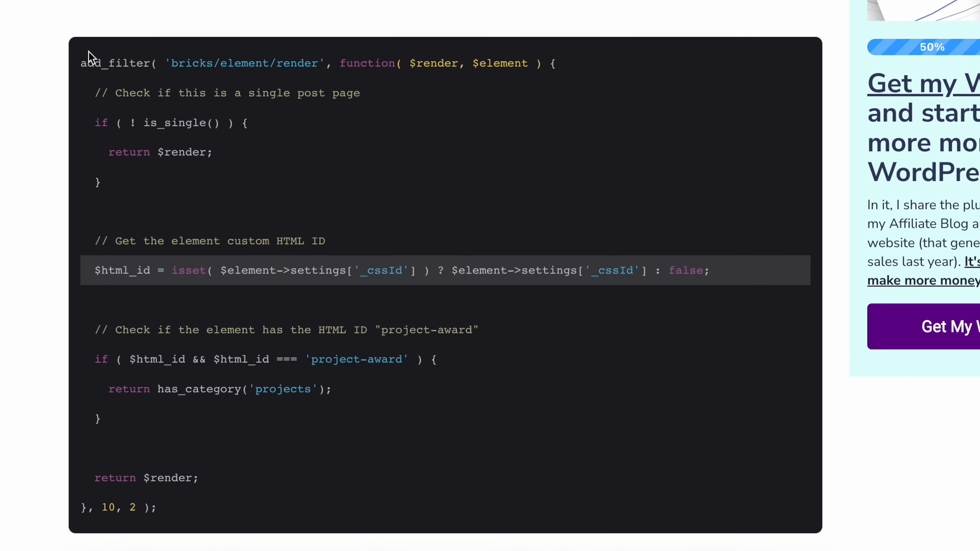
drag(88, 52, 251, 445)
click(250, 444)
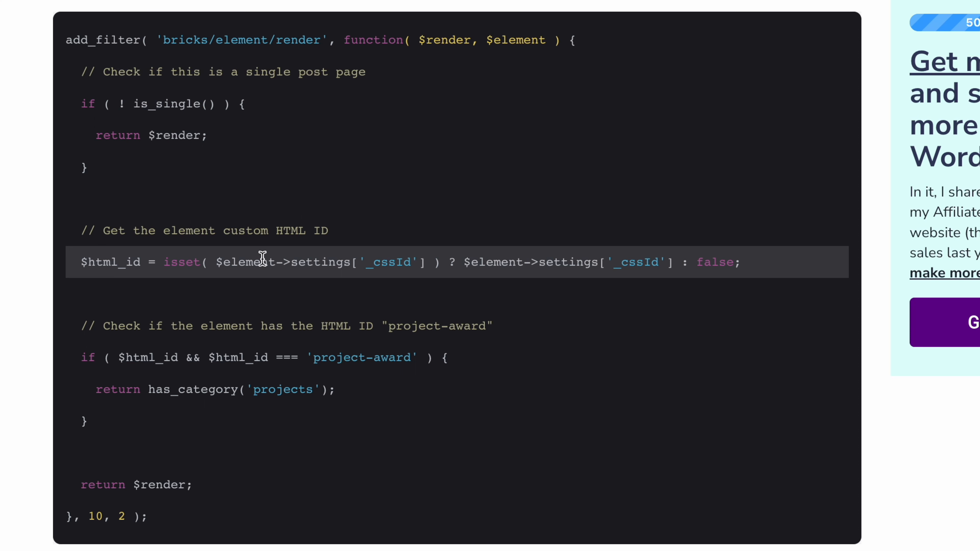
drag(218, 264, 404, 266)
click(404, 266)
double_click(404, 266)
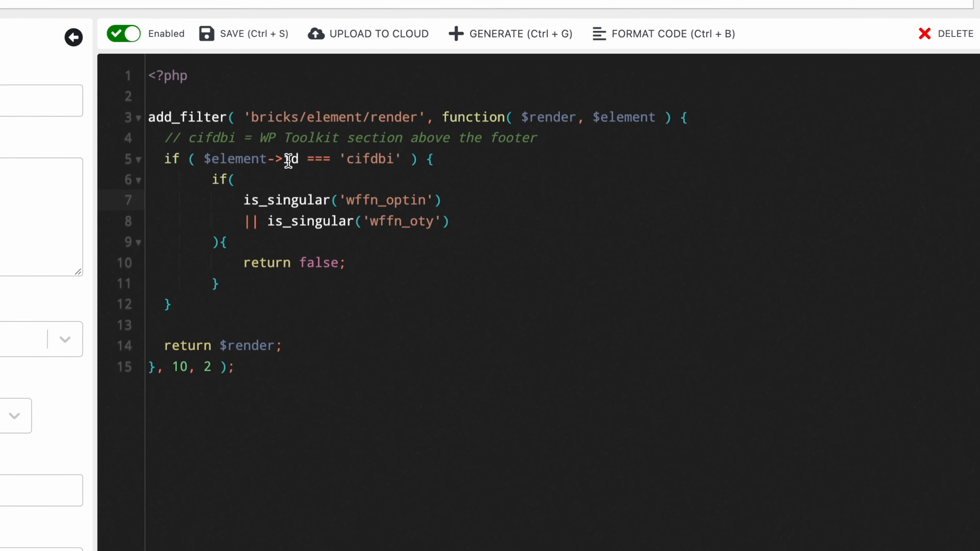
Compare the snippet's $element->id condition with $element->settings['_cssId'] in the article's example code.
drag(503, 214, 533, 212)
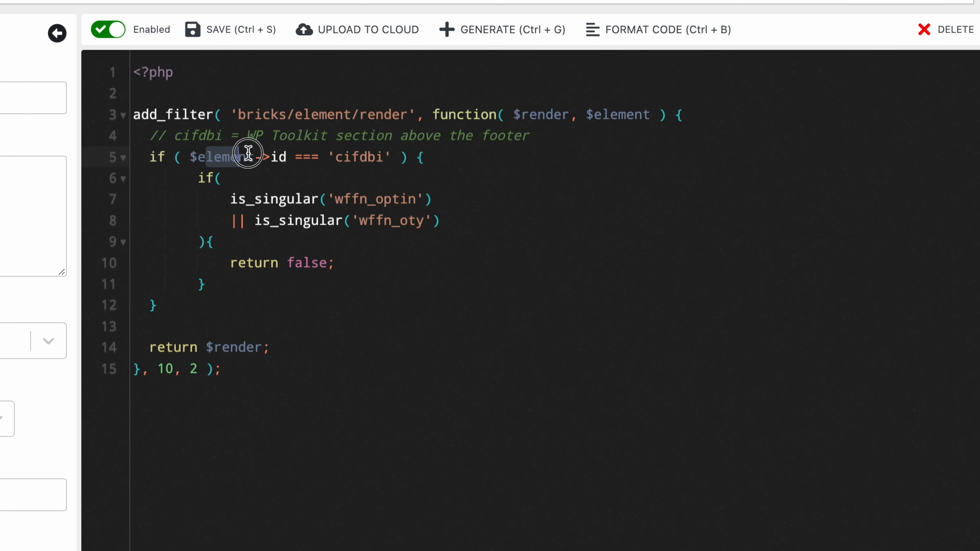
drag(248, 153, 284, 154)
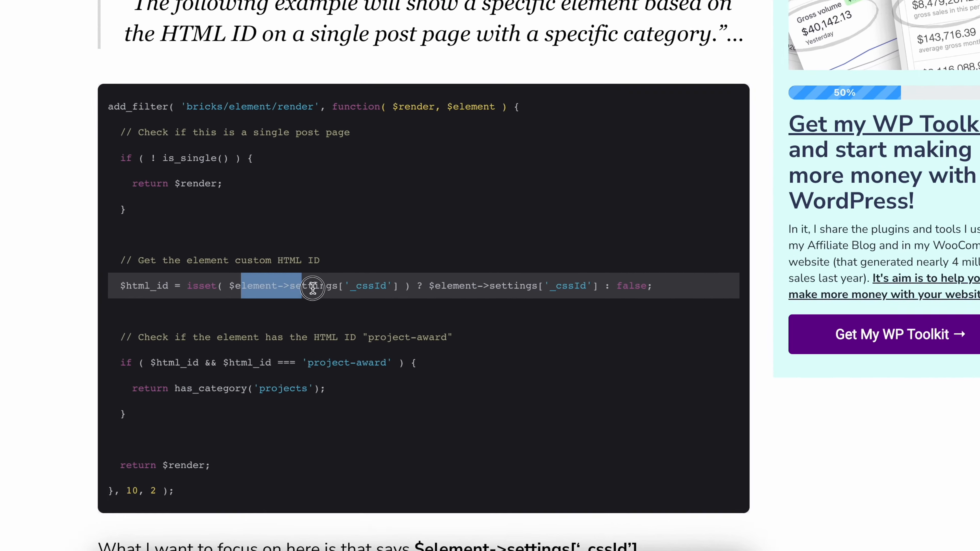
drag(313, 288, 393, 287)
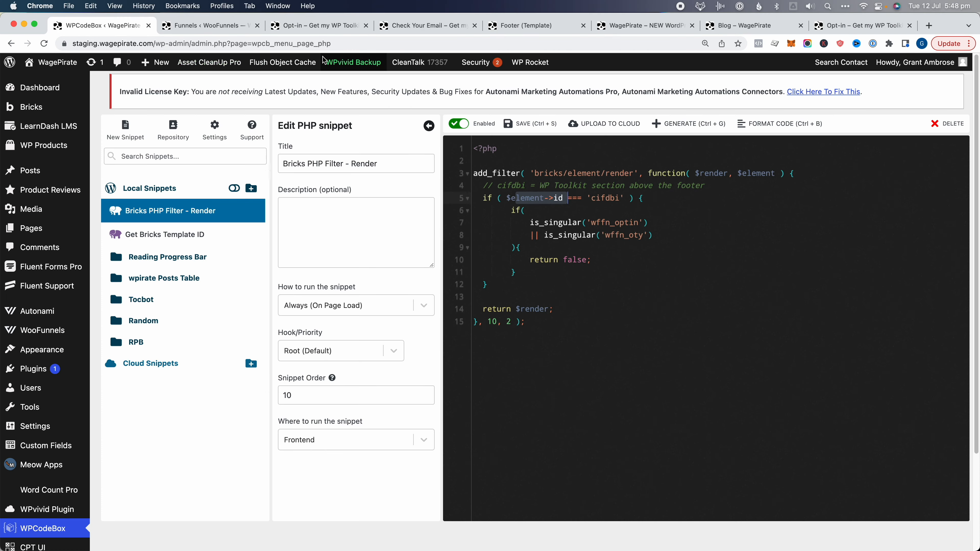
Set the CSS ID of the WP Toolkit section in the Footer template to wptoolkit.
click(529, 26)
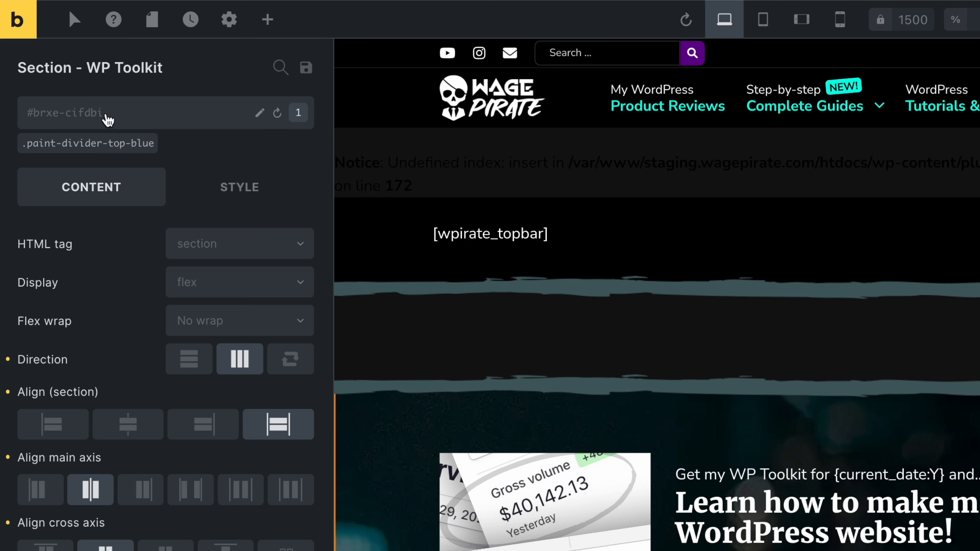
click(216, 114)
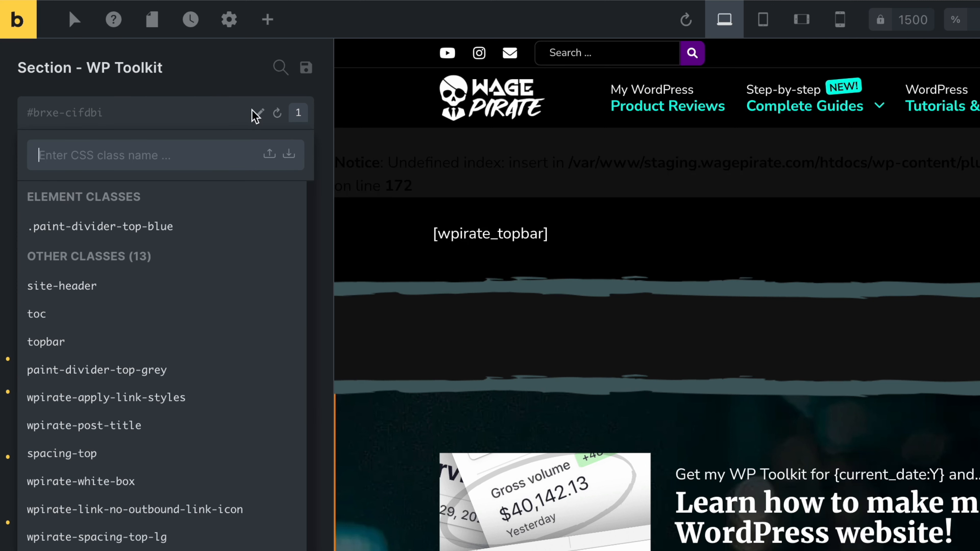
click(260, 115)
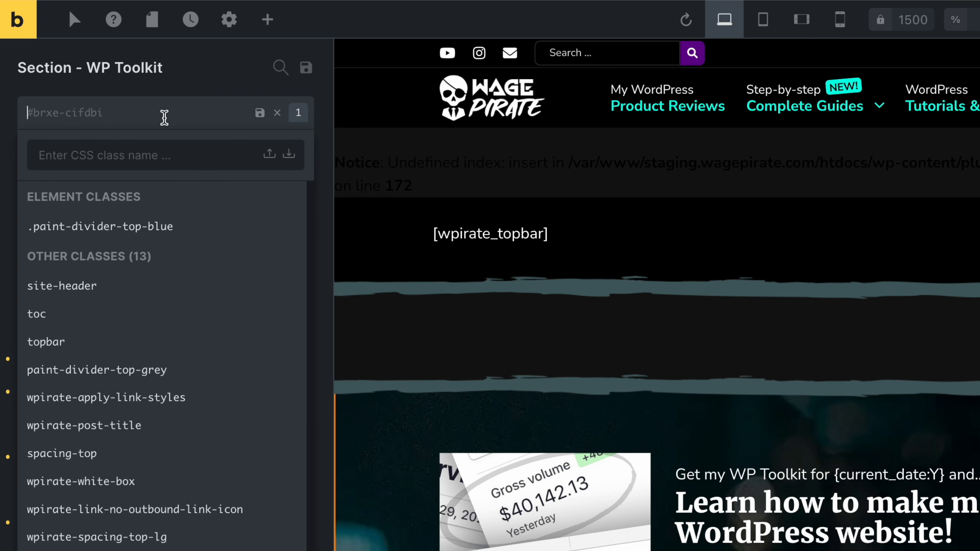
text(wptoolkit)
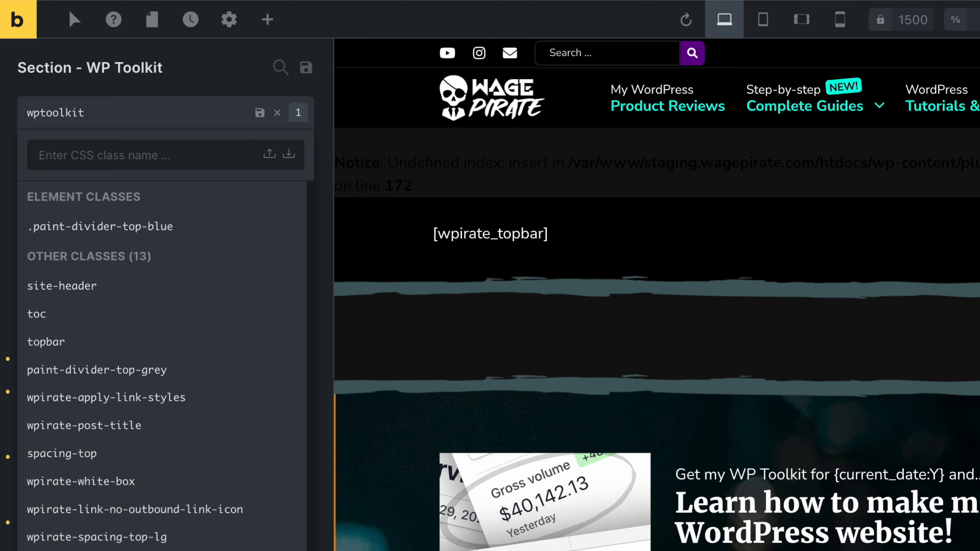
click(260, 113)
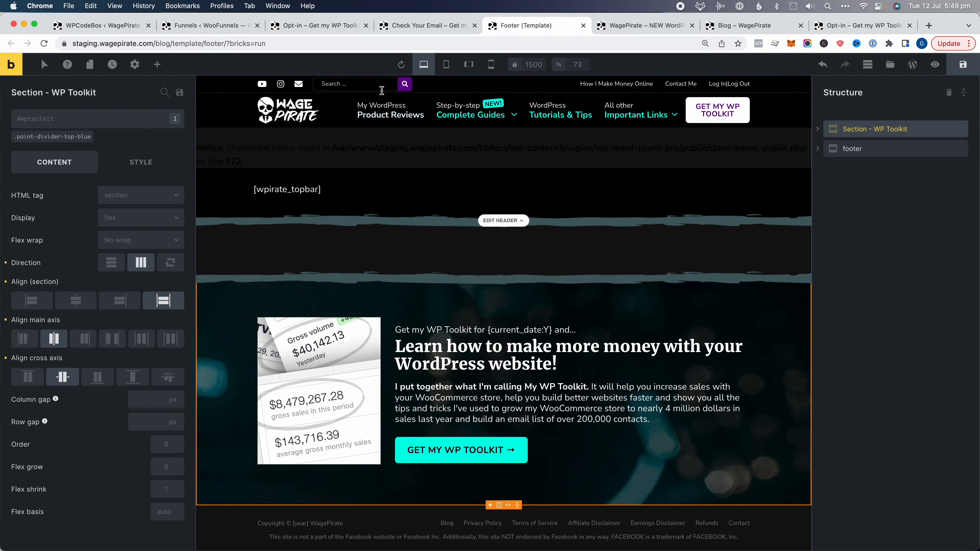
Reload the opt-in page to check the WP Toolkit section, and examine the snippet's $element->id === 'cifdbi' comparison.
click(830, 27)
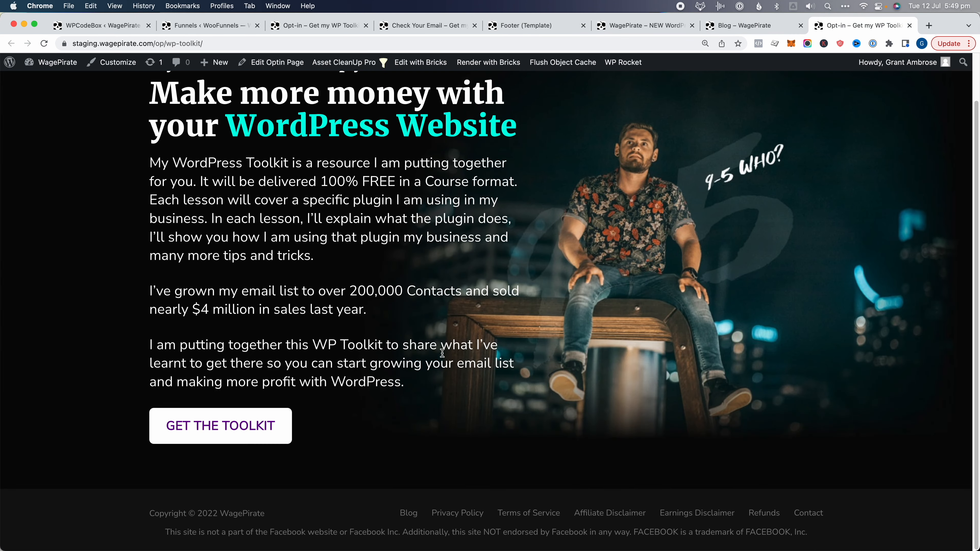
key(super+r)
click(99, 25)
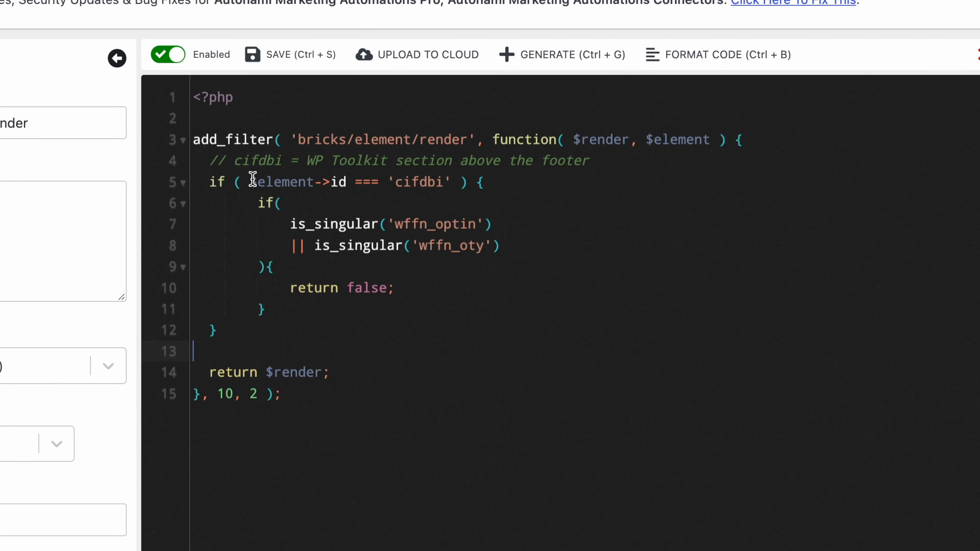
drag(258, 183, 445, 182)
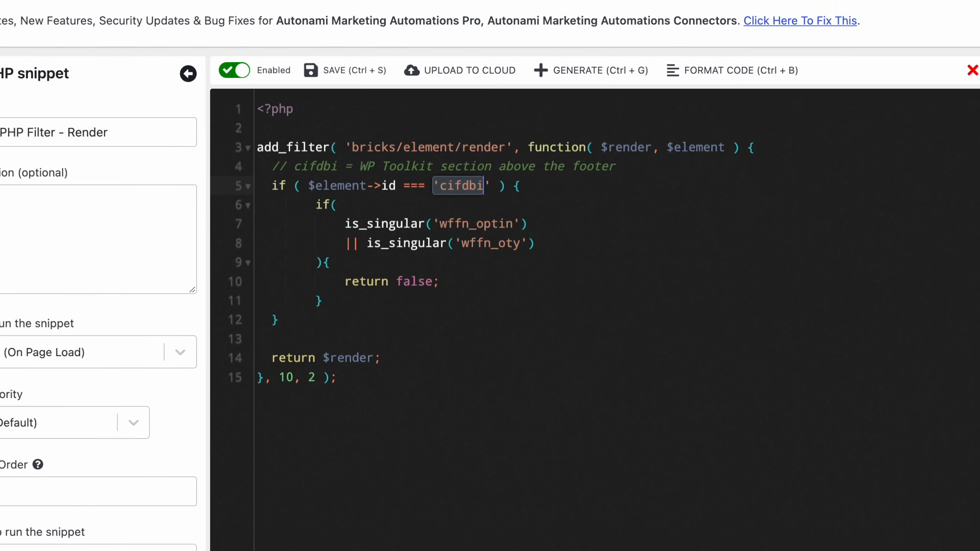
click(543, 23)
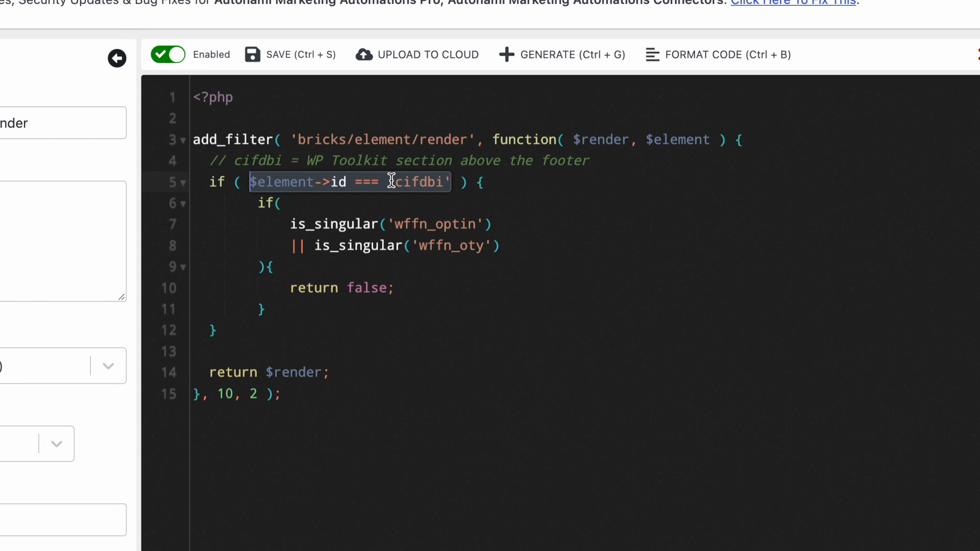
Review the snippet's outer if block, its return $render line and the $render parameter of the filter function.
click(339, 175)
drag(214, 172, 317, 339)
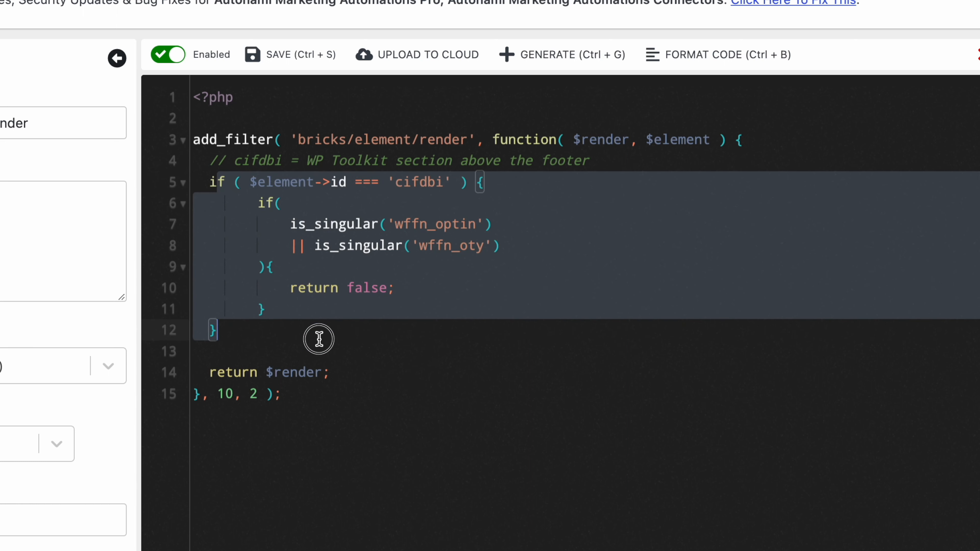
drag(234, 372, 315, 372)
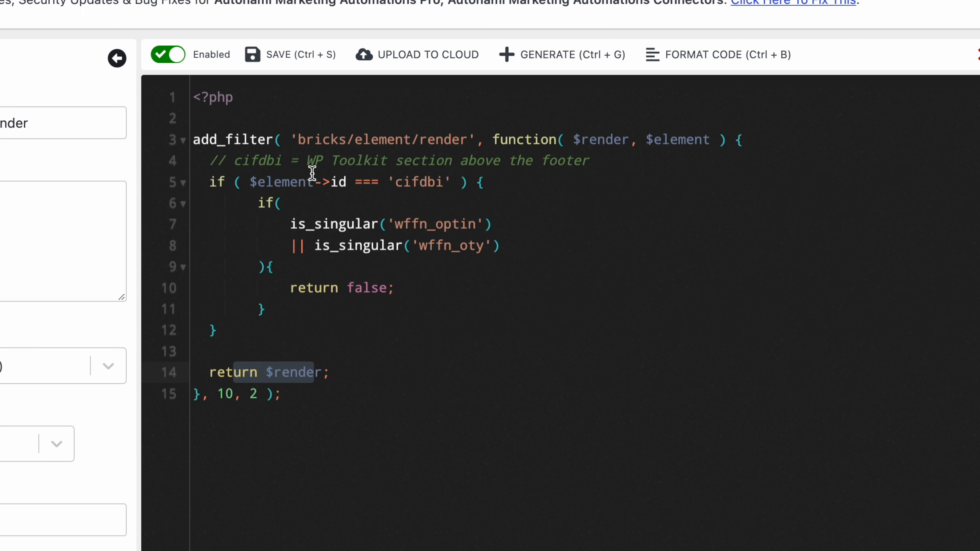
drag(226, 178, 232, 328)
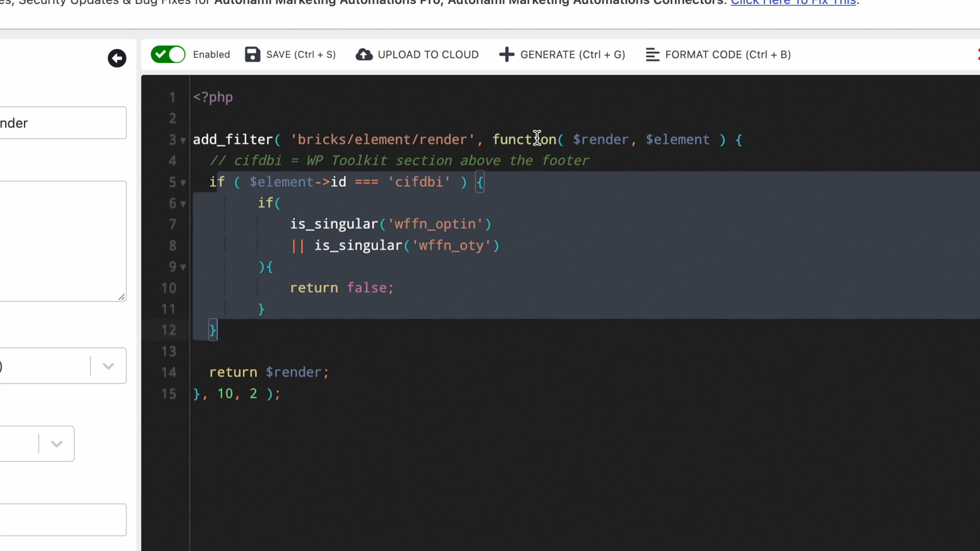
click(588, 143)
drag(588, 143, 612, 146)
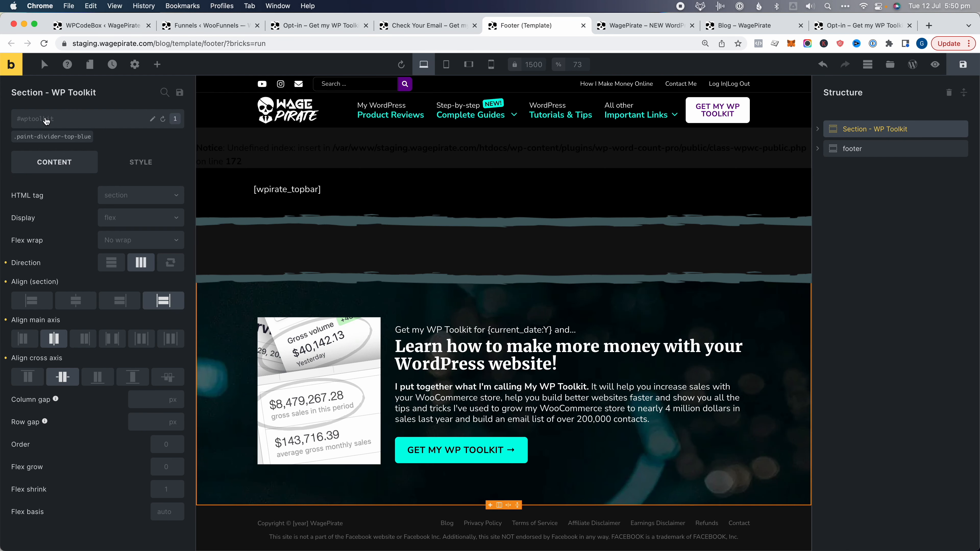
Examine the WP Toolkit section's CSS style settings in the Footer template to find its CSS ID field.
click(46, 122)
click(143, 162)
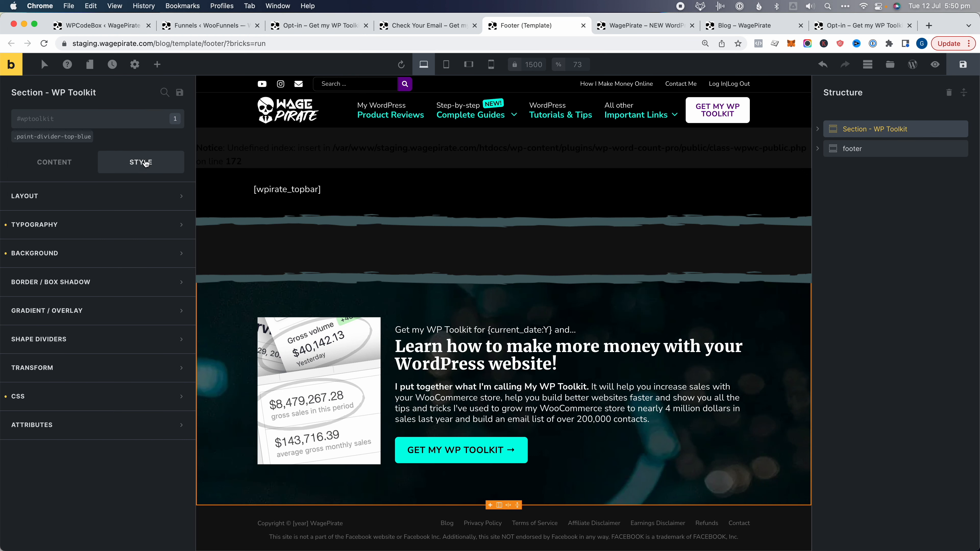
click(52, 397)
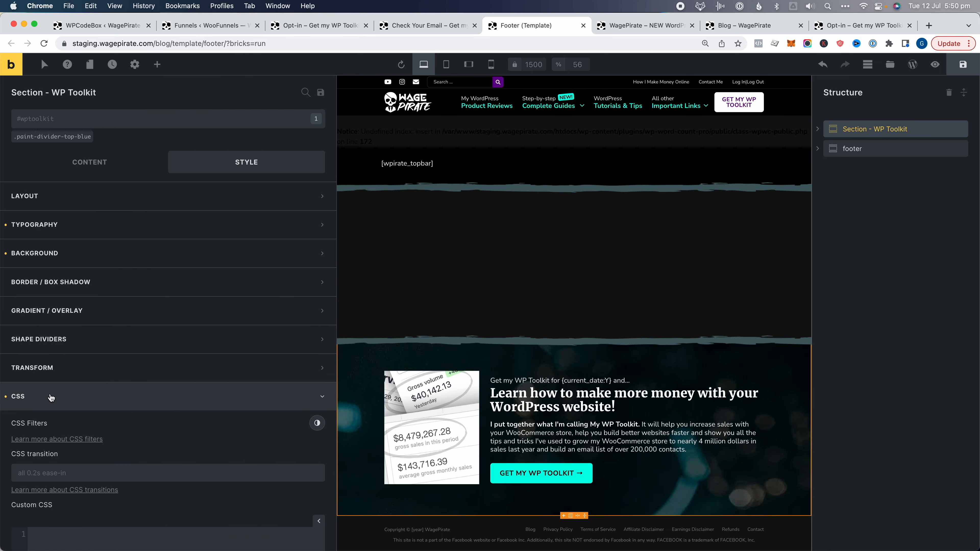
scroll(51, 398, down, 10)
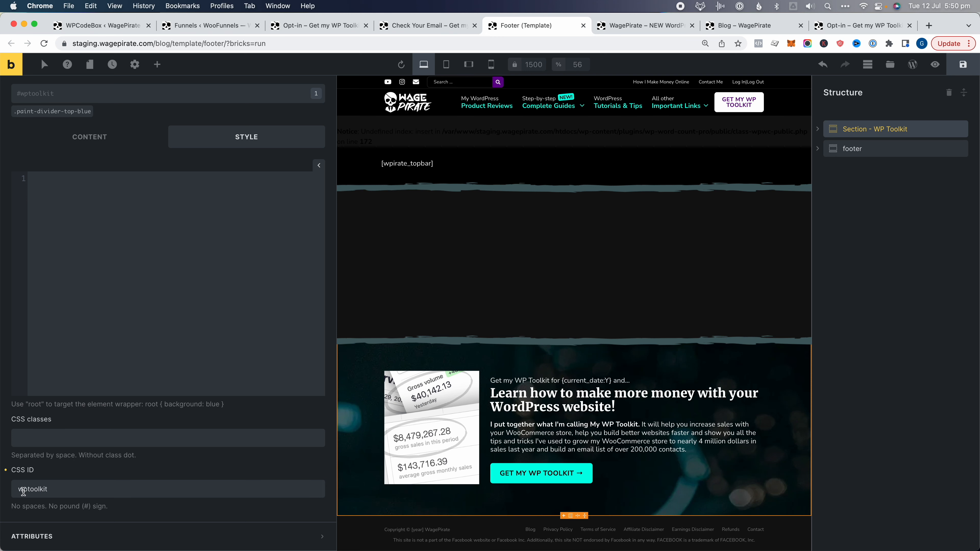
scroll(50, 490, up, 10)
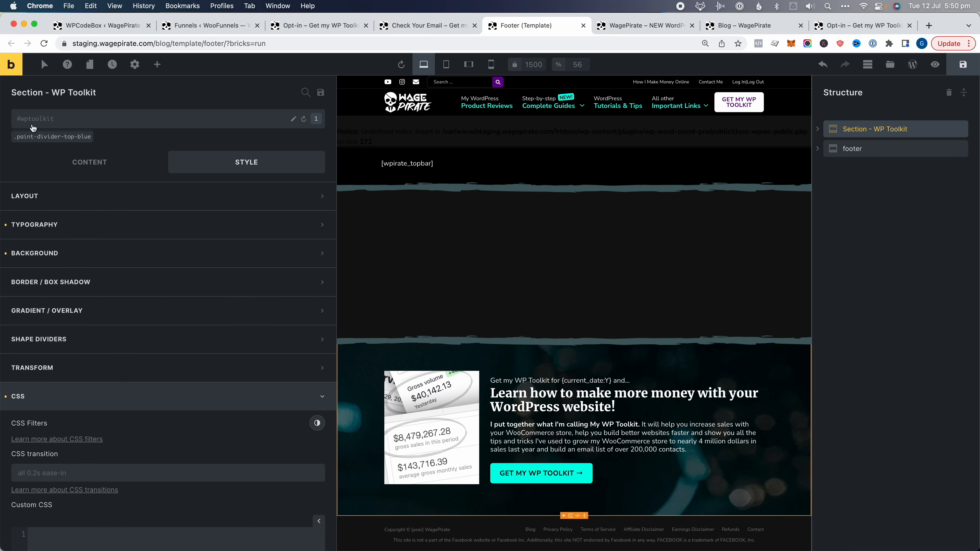
click(293, 119)
click(309, 119)
scroll(208, 274, down, 10)
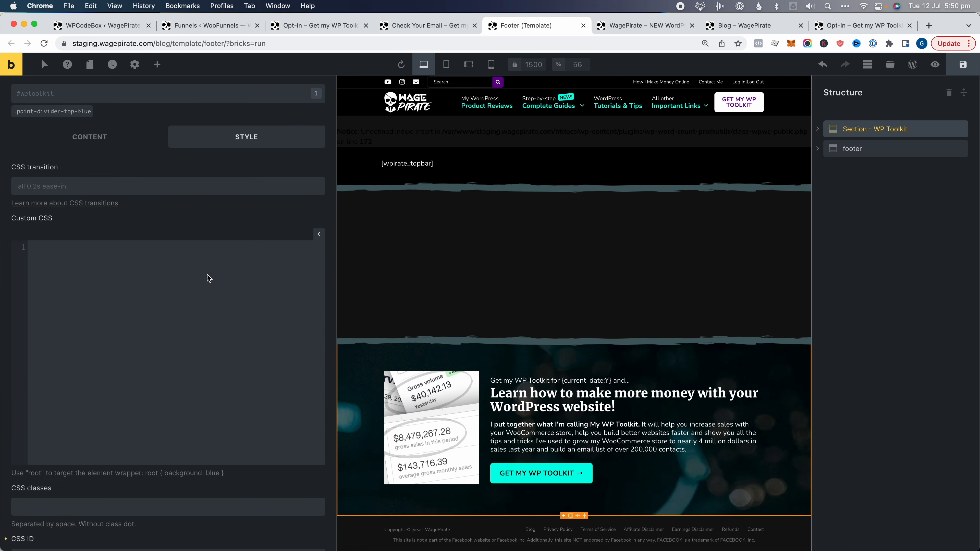
scroll(62, 484, up, 8)
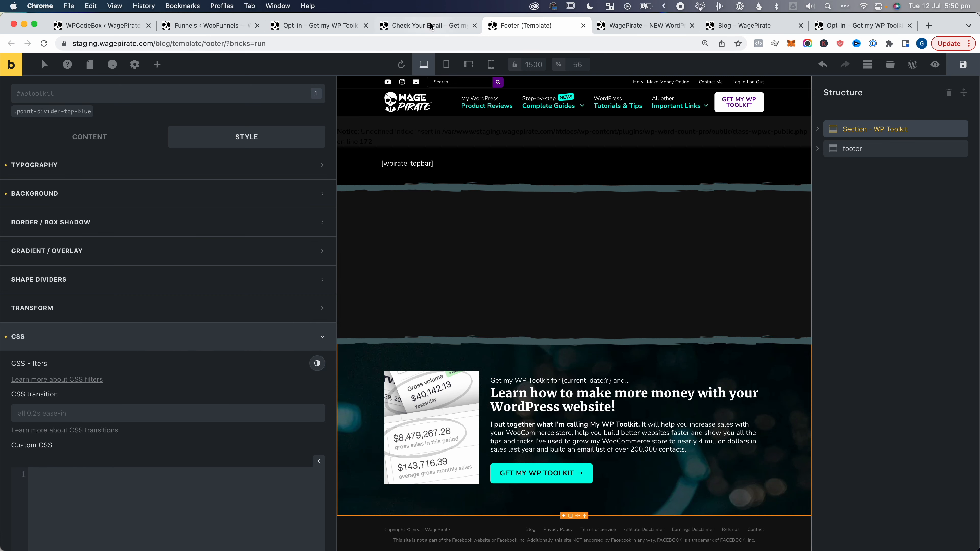
Reload the homepage and inspect the WP Toolkit section's HTML to compare its id attribute with its brxe-cifdbi class.
click(636, 25)
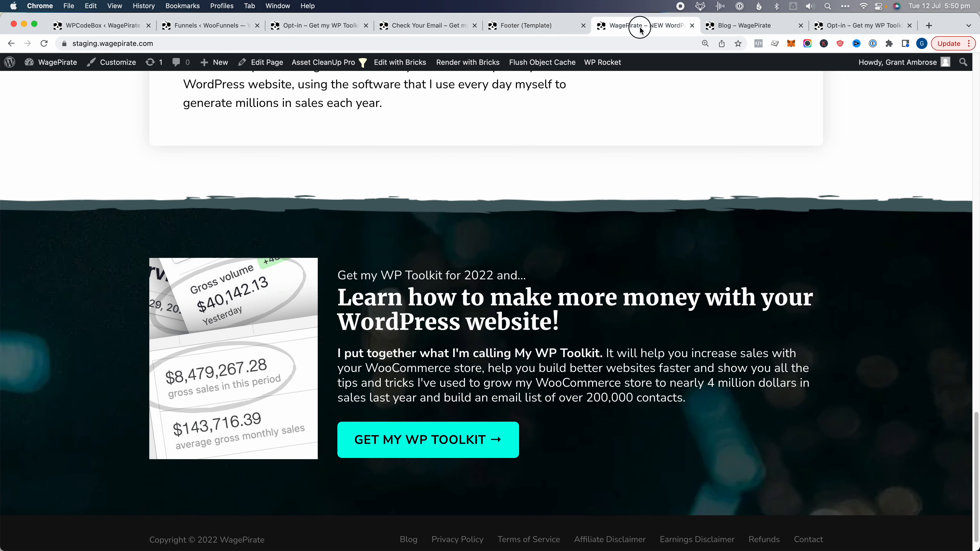
click(43, 45)
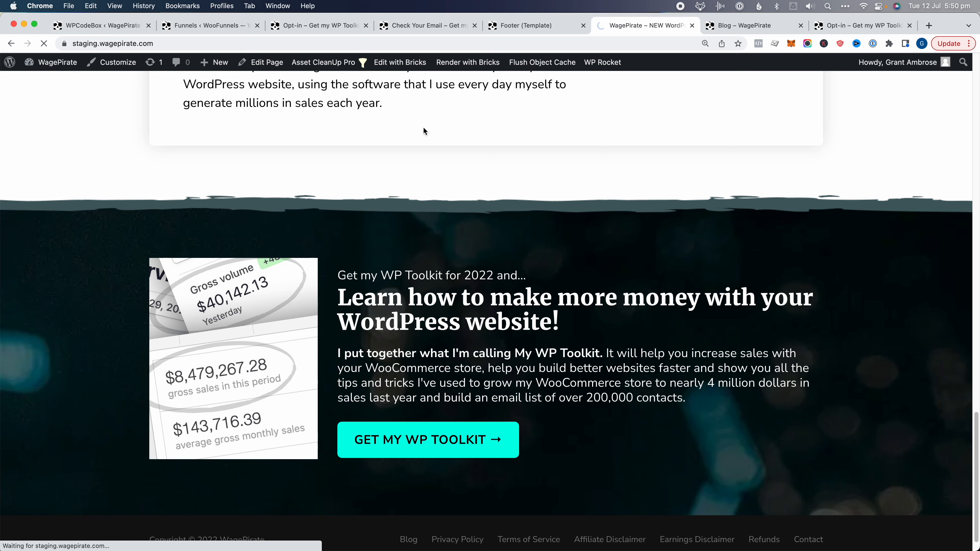
right_click(384, 247)
click(432, 440)
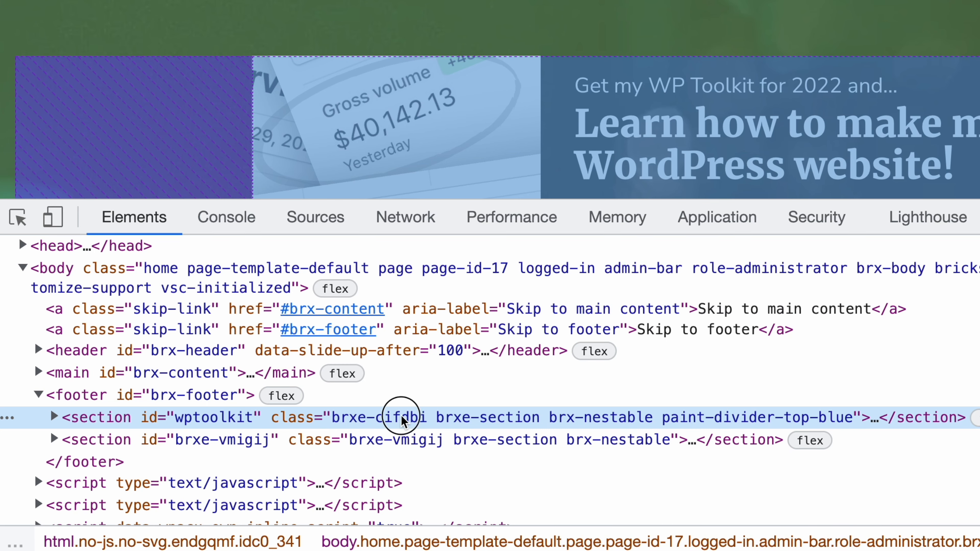
double_click(389, 418)
double_click(390, 417)
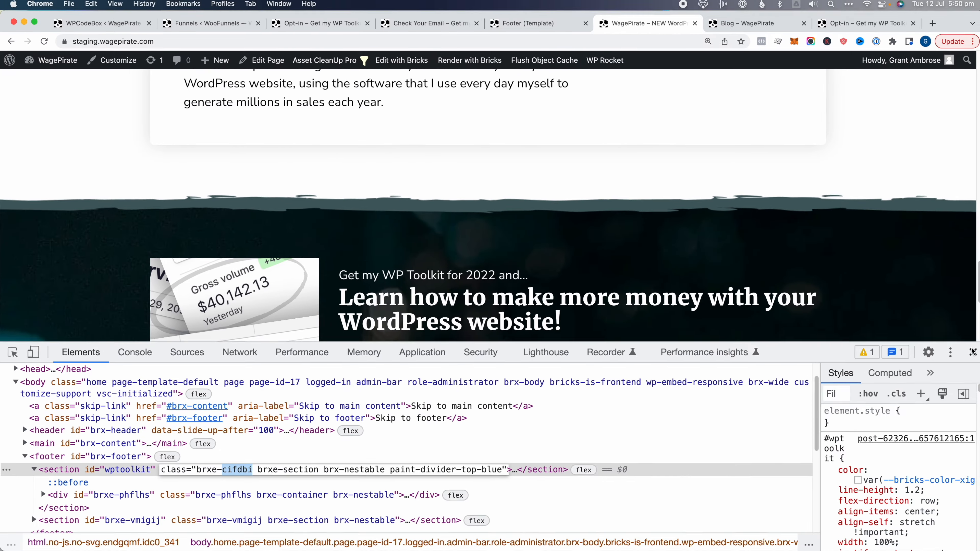
click(972, 351)
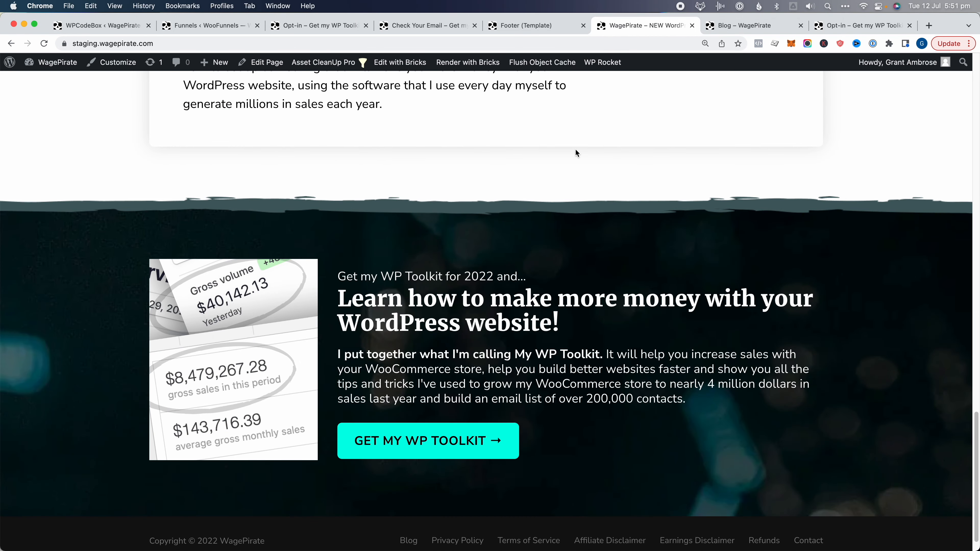
Look at the opt-in page again and review how the snippet's line 5 condition targets the element ID 'cifdbi'.
click(838, 27)
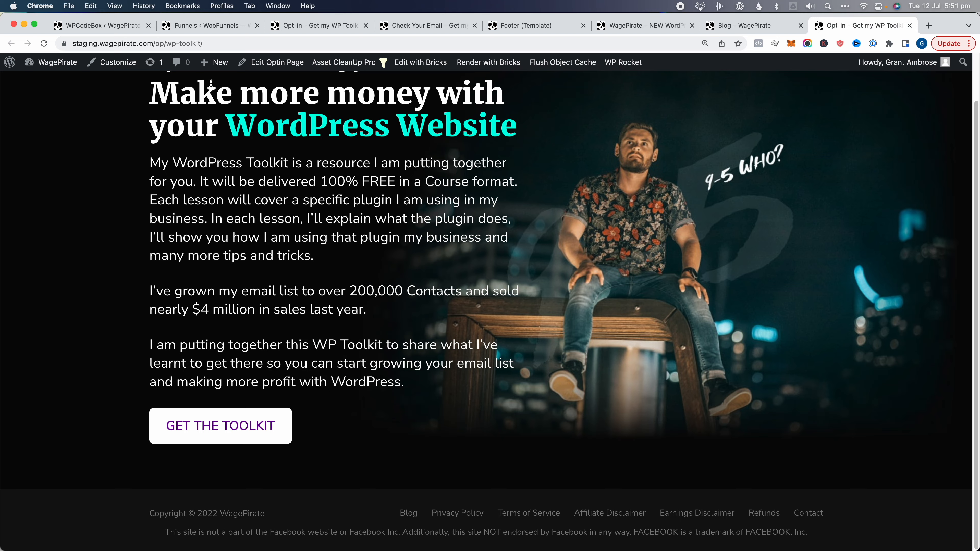
click(89, 26)
drag(204, 182, 526, 190)
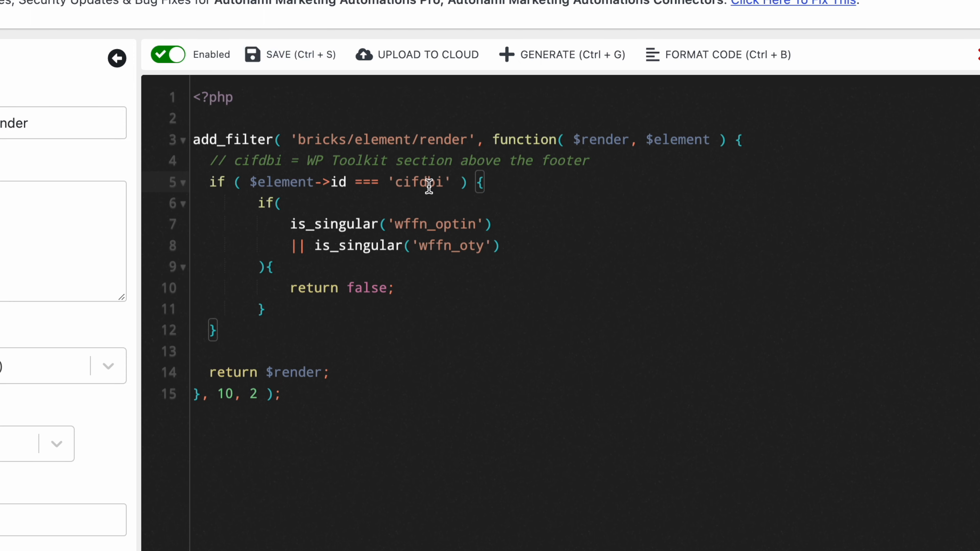
click(412, 183)
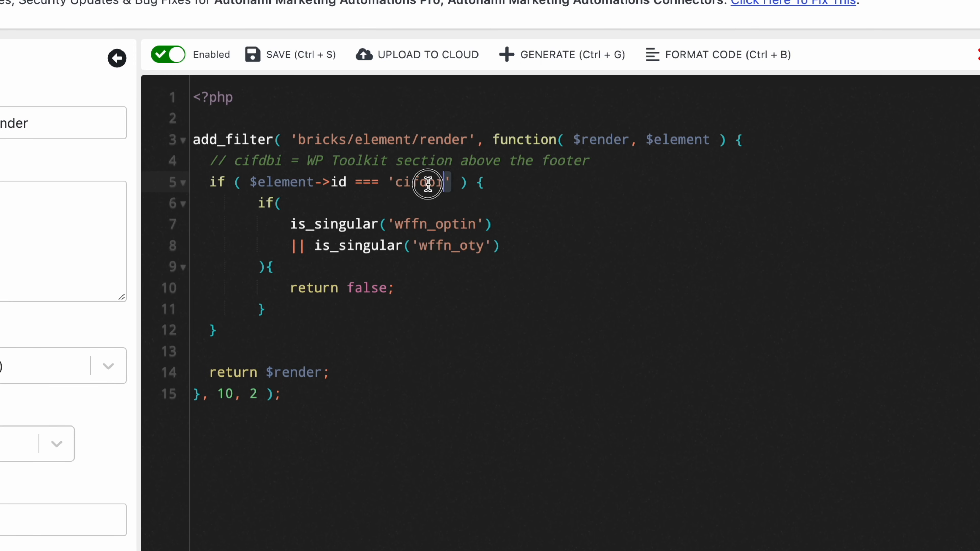
drag(428, 184, 258, 189)
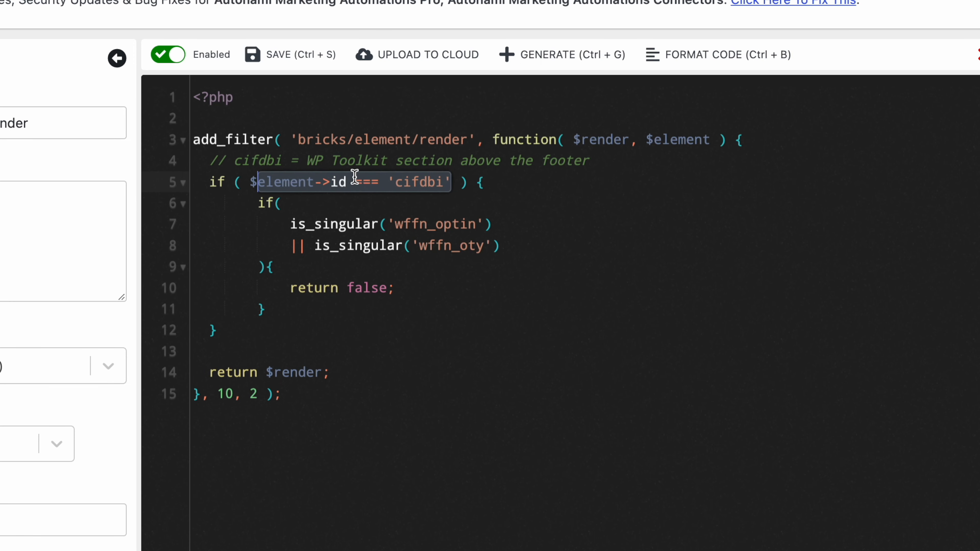
click(372, 182)
double_click(401, 182)
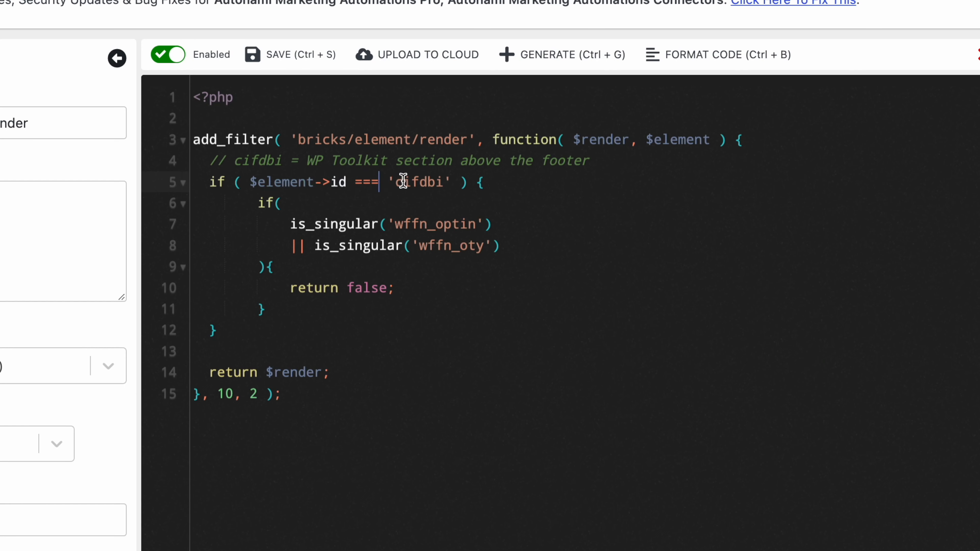
Review the snippet's if block, its 'cifdbi' element ID and the comment describing the WP Toolkit section above the footer.
double_click(404, 182)
drag(211, 161, 301, 331)
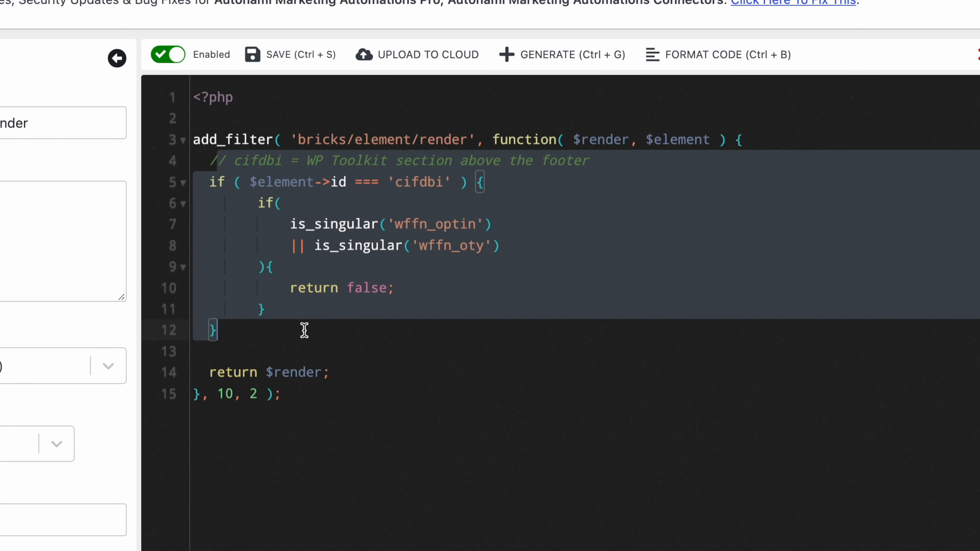
click(304, 330)
drag(411, 181, 435, 182)
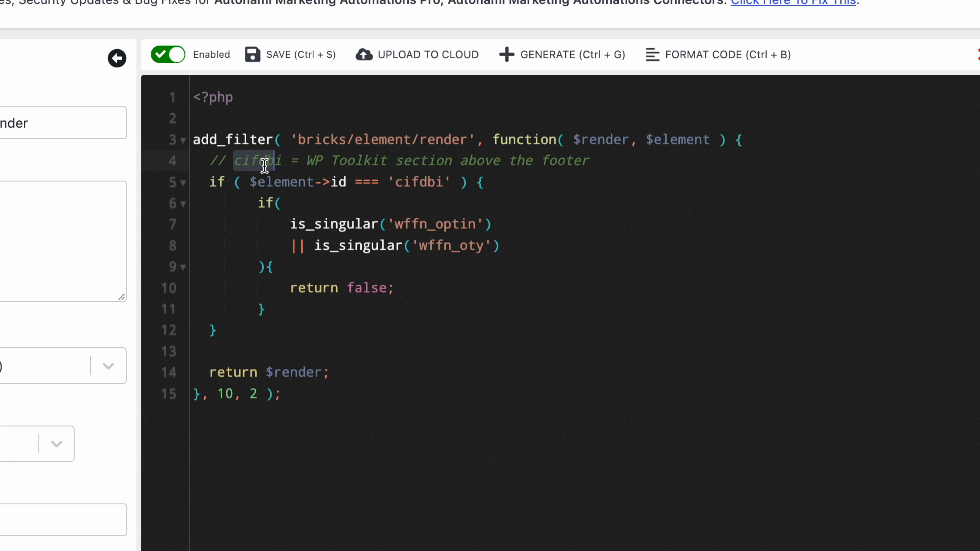
double_click(254, 157)
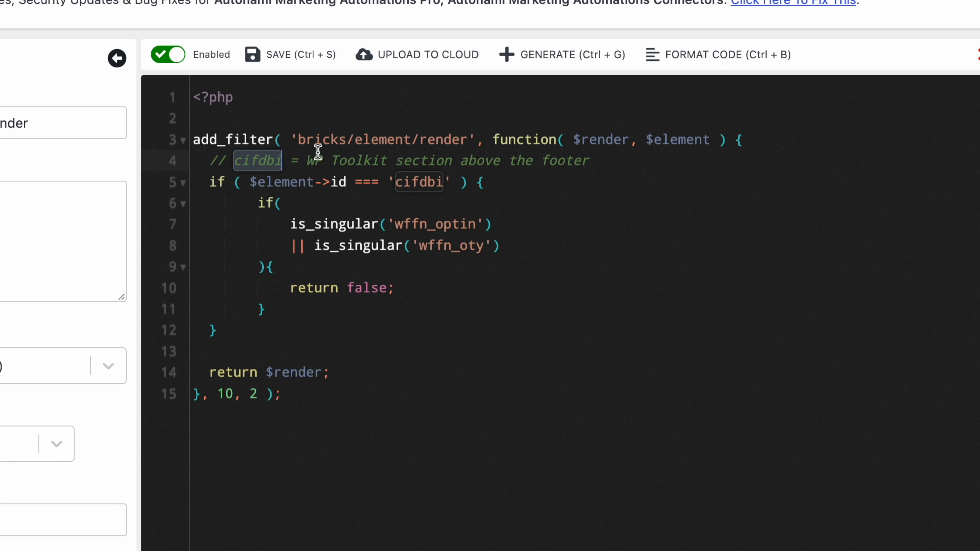
drag(318, 152, 593, 153)
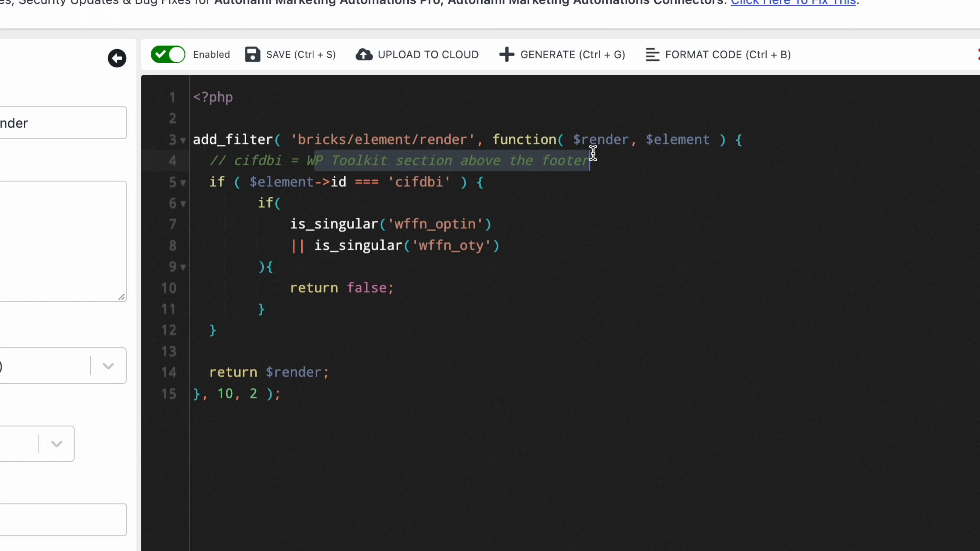
double_click(412, 189)
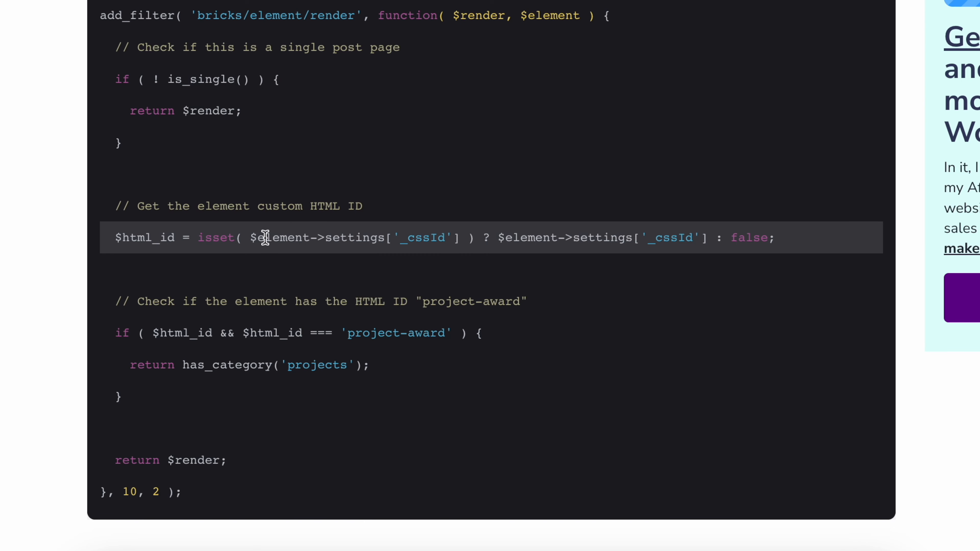
Comment out the line 5 condition and paste the article's $element->settings['_cssId'] expression on a new line below it.
drag(251, 236, 460, 234)
key(ctrl+c)
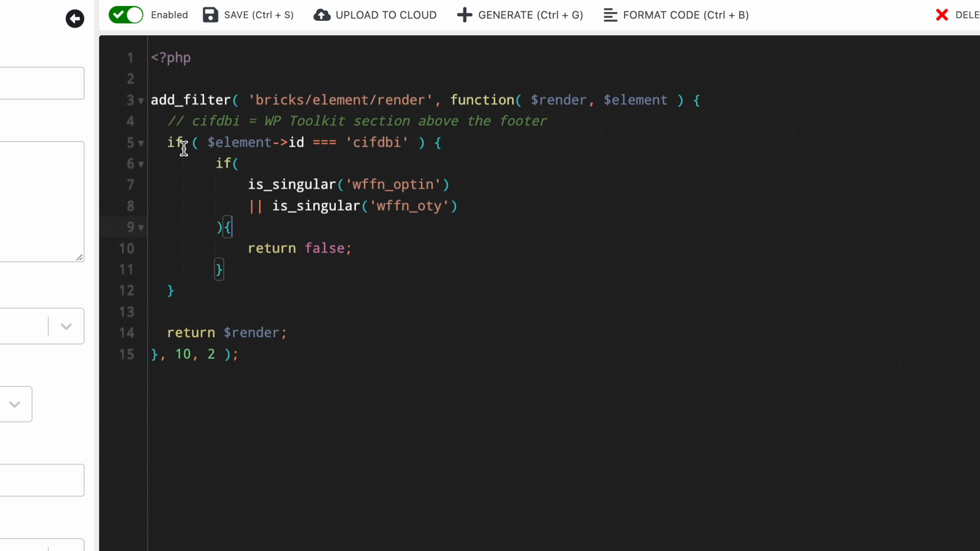
click(167, 142)
text(//)
click(475, 143)
key(Return)
key(Return)
key(ctrl+v)
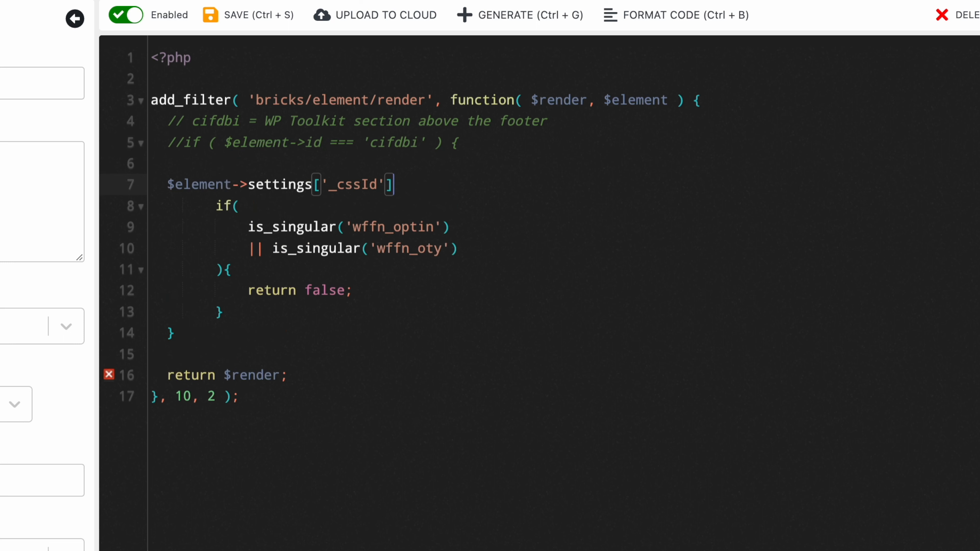
Copy the commented-out condition onto line 6 as an active if ( $element->id === 'cifdbi' ) { statement.
drag(466, 142, 186, 140)
key(ctrl+c)
click(186, 160)
key(ctrl+v)
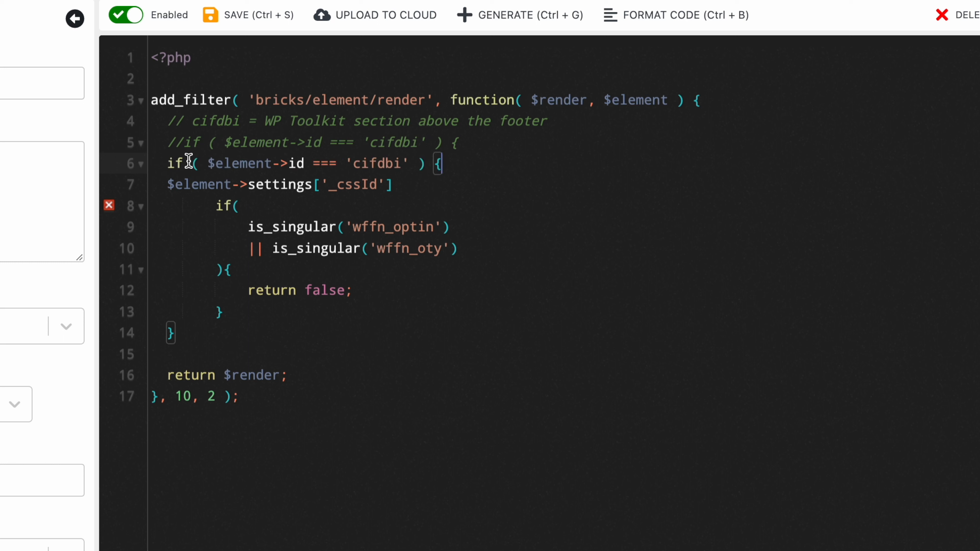
Move the $element->settings['_cssId'] expression from line 7 into the line 6 condition, replacing $element->id.
drag(166, 181, 394, 178)
key(BackSpace)
drag(307, 160, 319, 137)
key(ctrl+v)
click(319, 139)
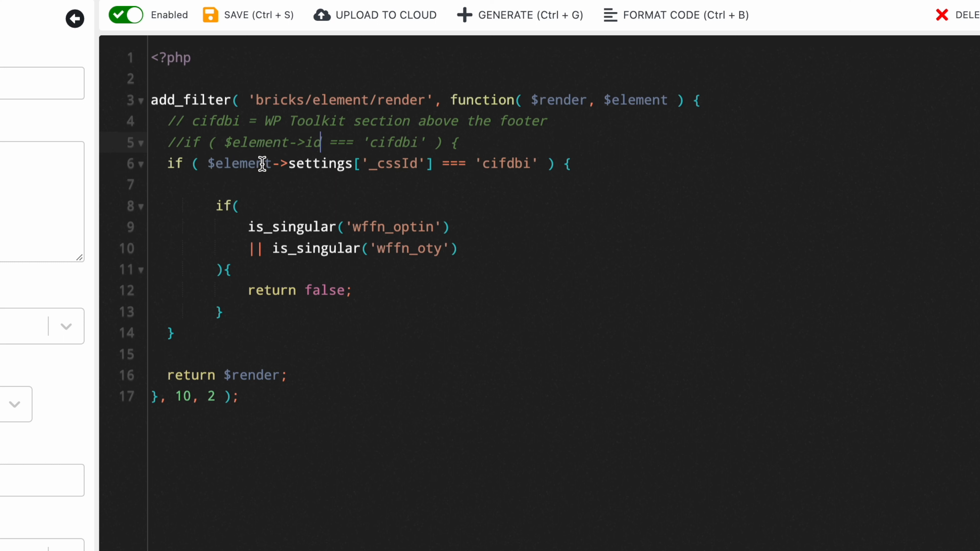
drag(224, 174, 435, 155)
drag(427, 161, 379, 162)
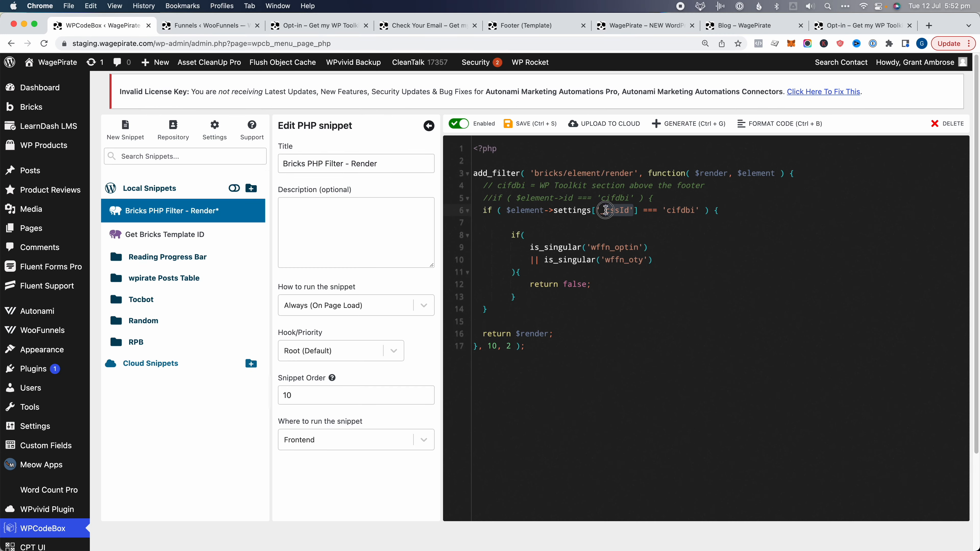